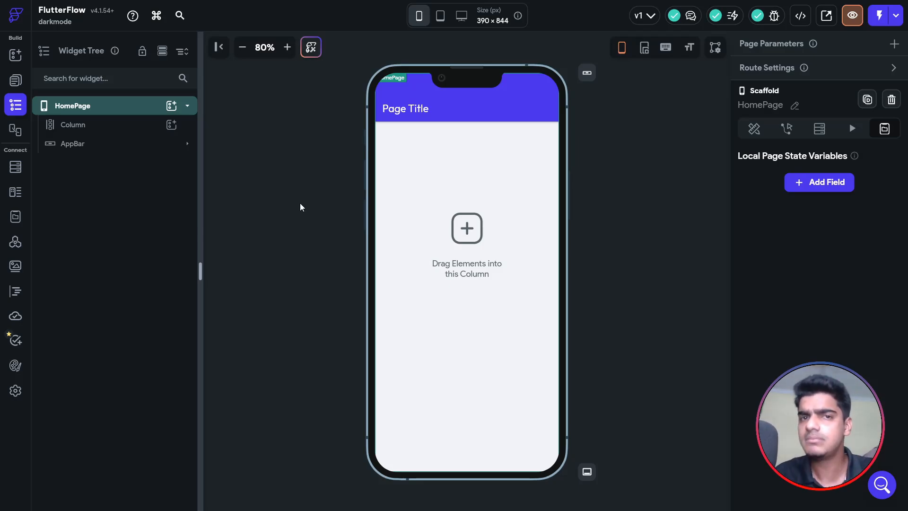
Open Theme Settings to view the Light Mode brand, utility, accent and semantic colours.
{"action": "left_click", "coordinate": [15, 365]}
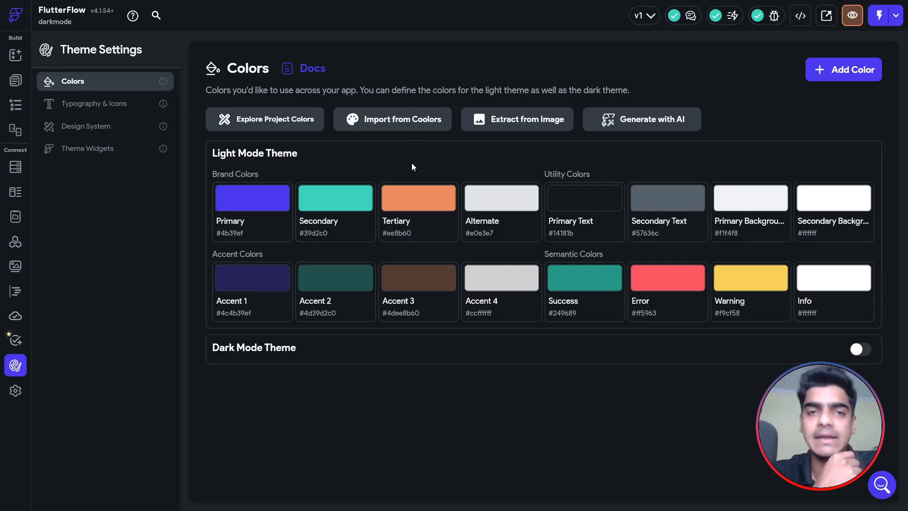
Back on HomePage, select the 'Page Title' app bar and check its Primary background colour.
{"action": "left_click", "coordinate": [15, 80]}
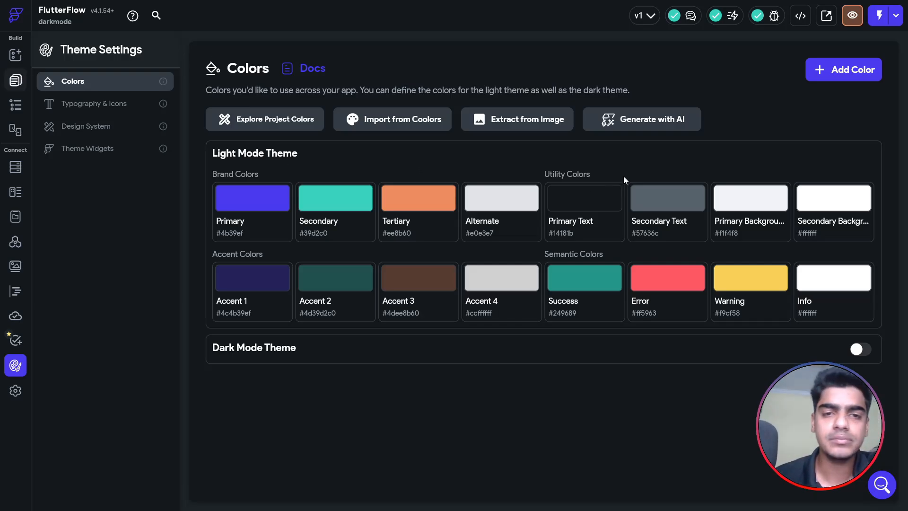
{"action": "left_click", "coordinate": [501, 112]}
{"action": "left_click", "coordinate": [505, 118]}
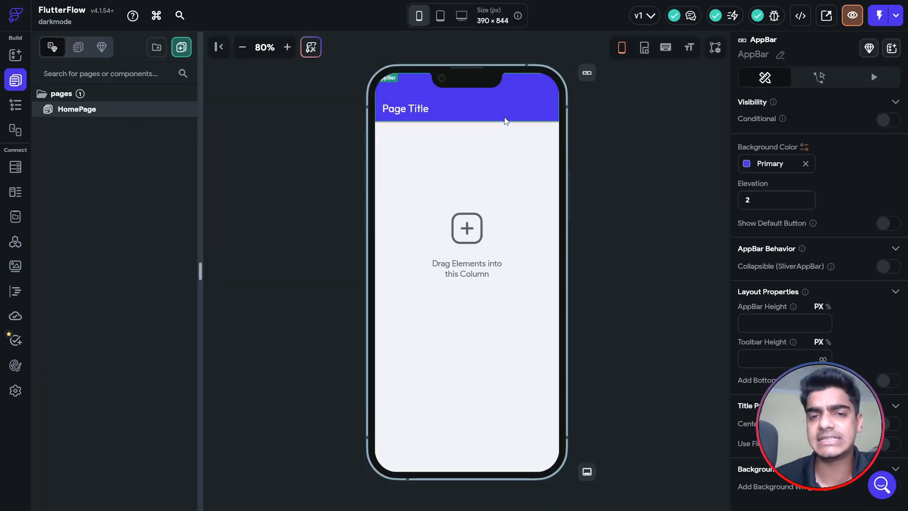
{"action": "left_click", "coordinate": [748, 164]}
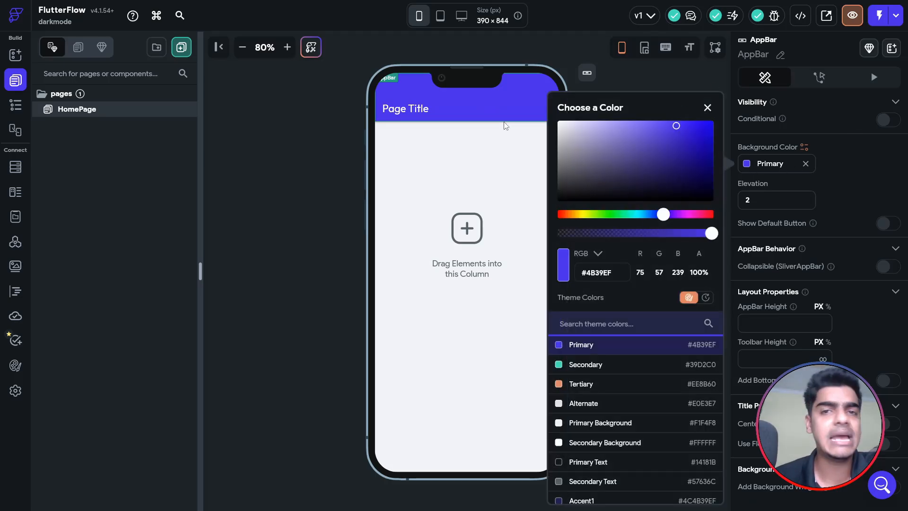
{"action": "left_click", "coordinate": [254, 275]}
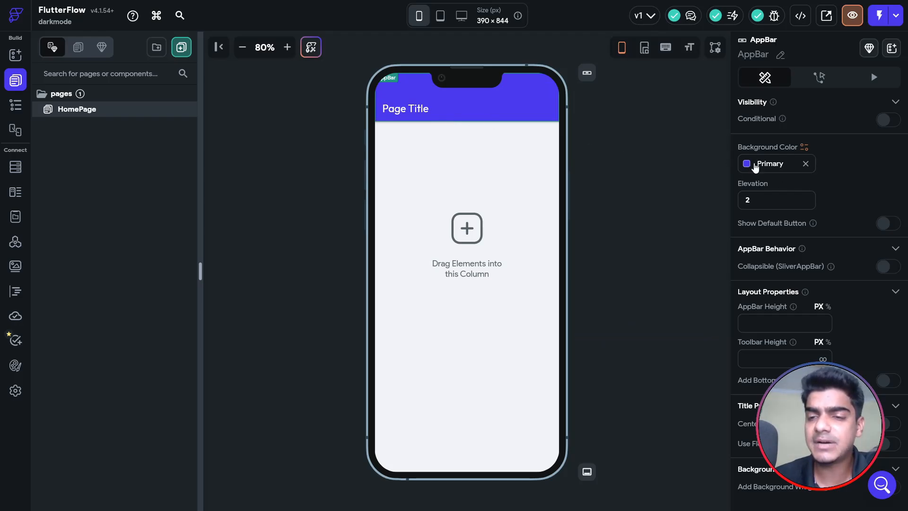
{"action": "left_click", "coordinate": [621, 187]}
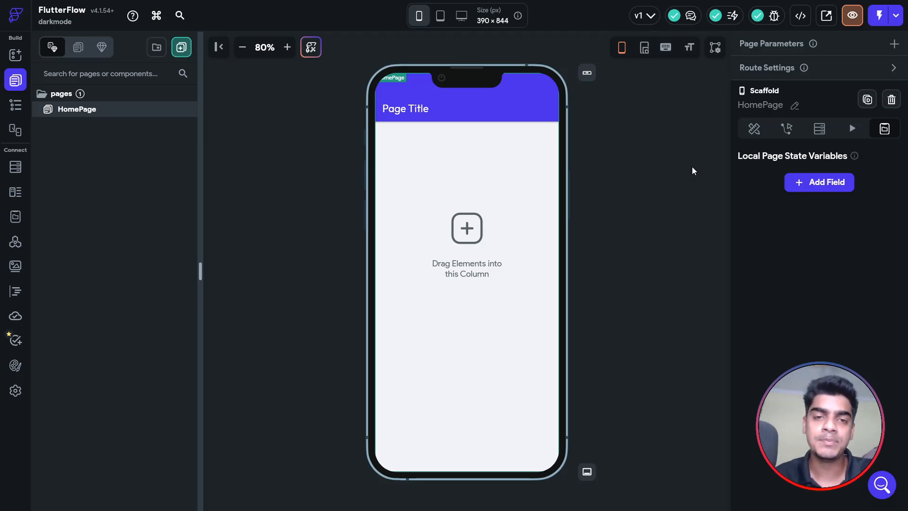
{"action": "left_click", "coordinate": [396, 118]}
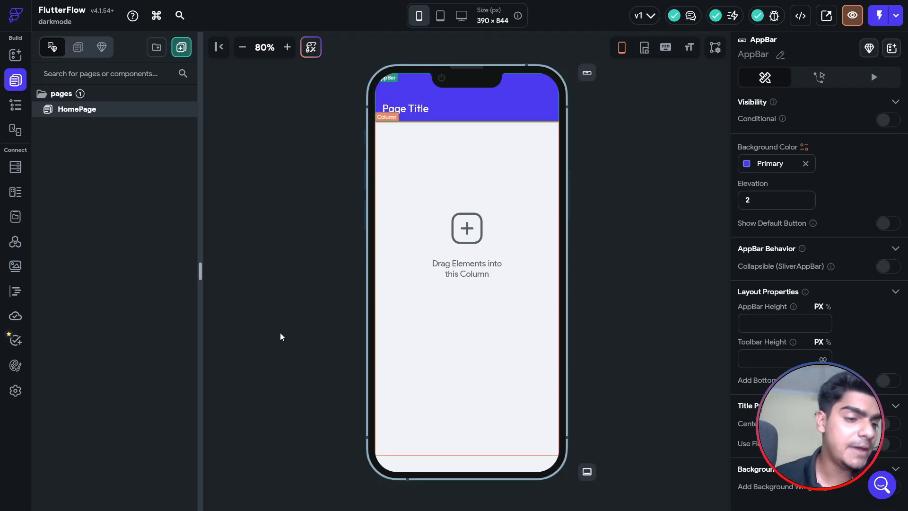
Set the light-mode Primary theme colour to red #ff0303 and confirm the app bar turns red.
{"action": "left_click", "coordinate": [13, 369]}
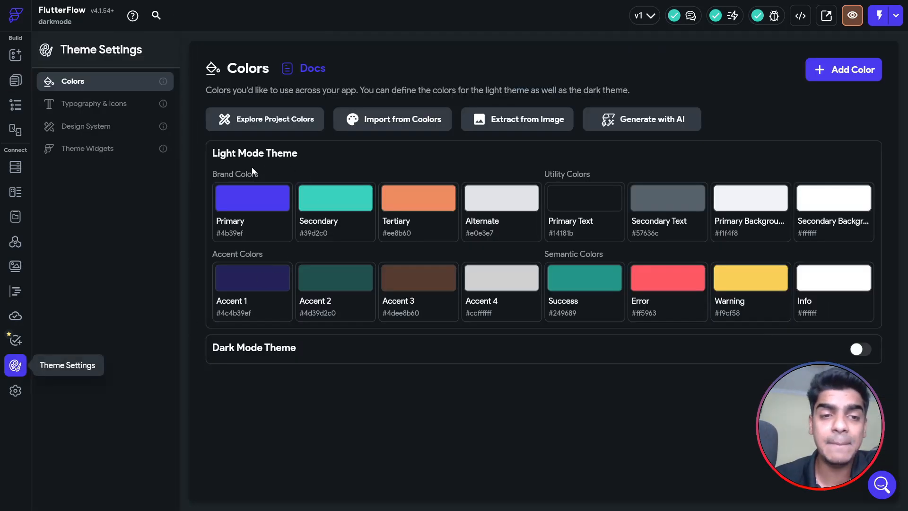
{"action": "left_click", "coordinate": [245, 204]}
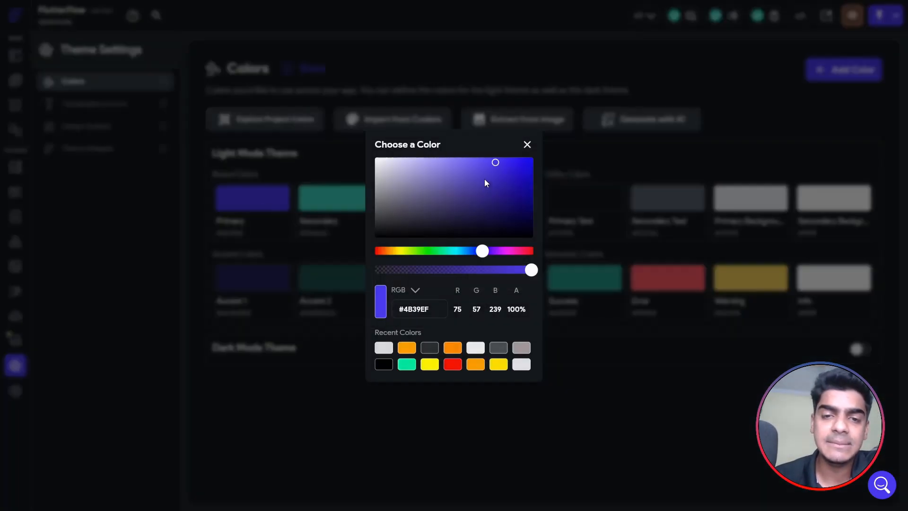
{"action": "mouse_move", "coordinate": [485, 178]}
{"action": "left_mouse_down"}
{"action": "mouse_move", "coordinate": [400, 228]}
{"action": "mouse_move", "coordinate": [538, 152]}
{"action": "mouse_move", "coordinate": [528, 147]}
{"action": "left_mouse_up"}
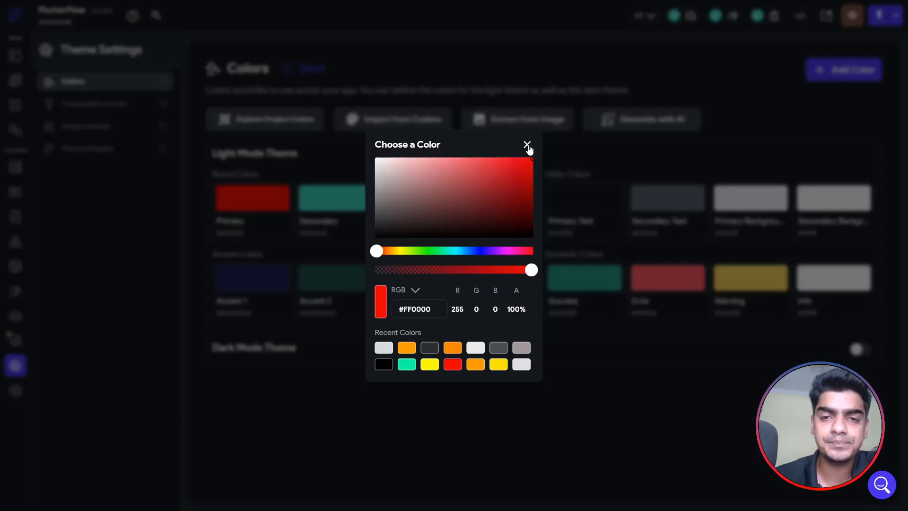
{"action": "left_click", "coordinate": [526, 145]}
{"action": "left_click", "coordinate": [261, 206]}
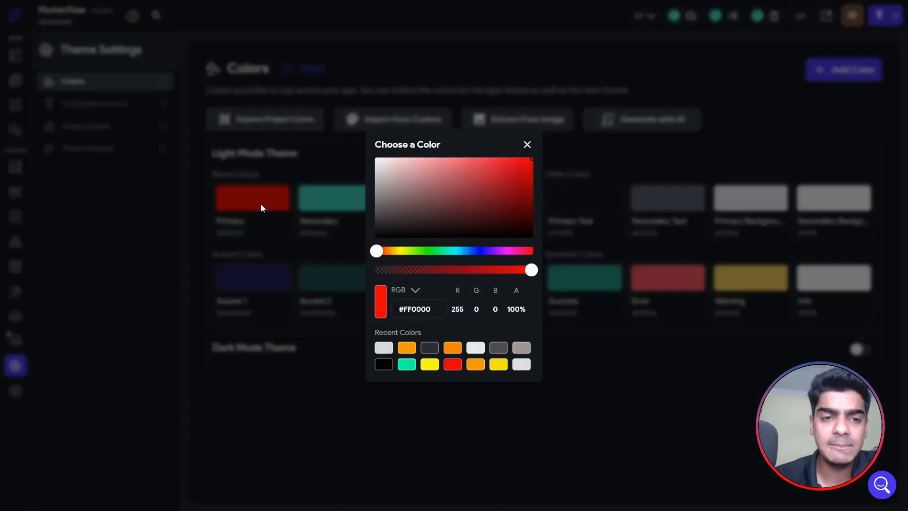
{"action": "mouse_move", "coordinate": [489, 213]}
{"action": "left_mouse_down"}
{"action": "mouse_move", "coordinate": [530, 224]}
{"action": "mouse_move", "coordinate": [527, 147]}
{"action": "left_mouse_up"}
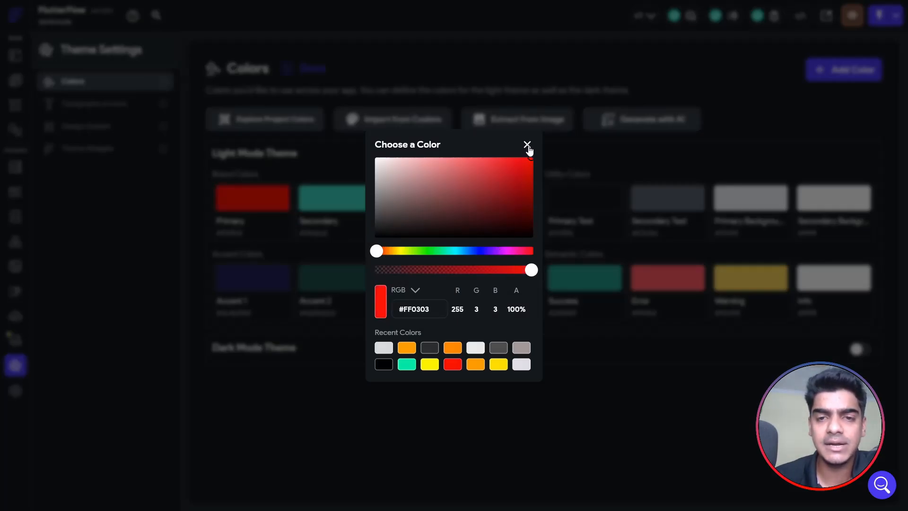
{"action": "left_click", "coordinate": [564, 140]}
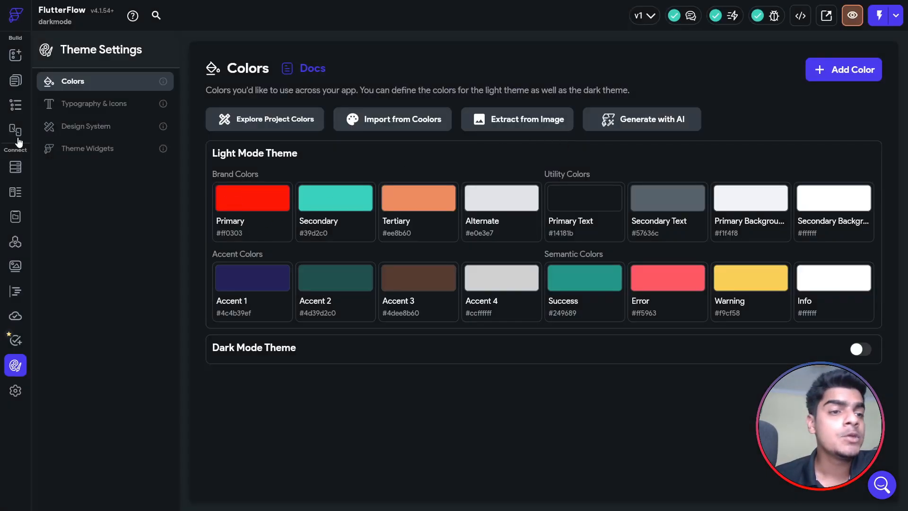
{"action": "left_click", "coordinate": [16, 82]}
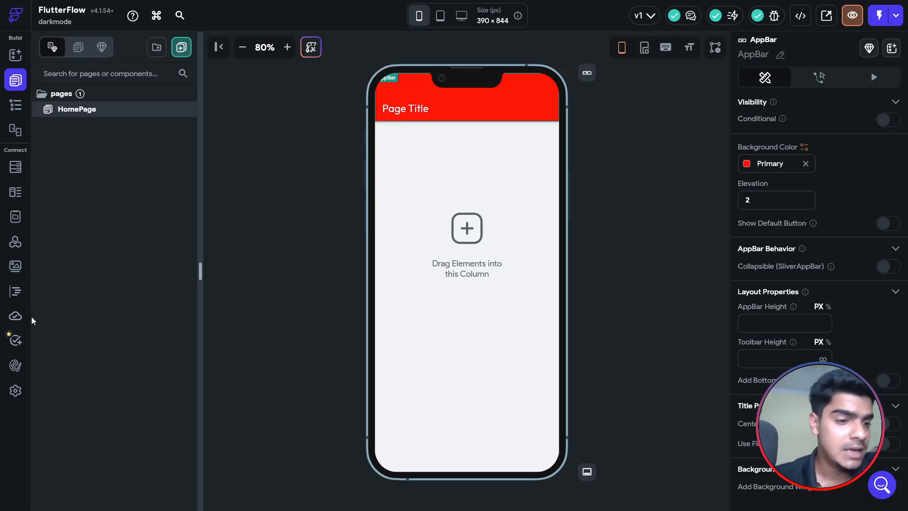
{"action": "left_click", "coordinate": [15, 366]}
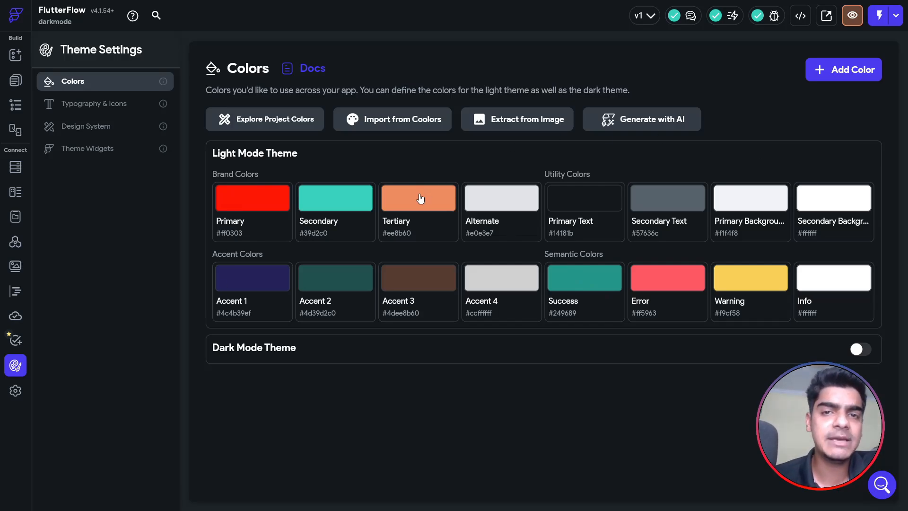
{"action": "left_click", "coordinate": [850, 81]}
{"action": "left_click", "coordinate": [272, 394]}
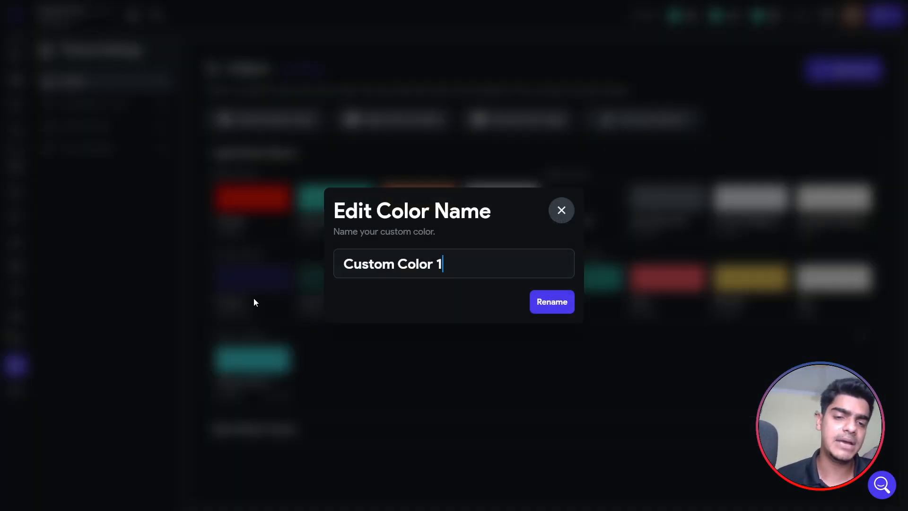
{"action": "type", "text": "arahul"}
{"action": "key", "text": "ctrl+a"}
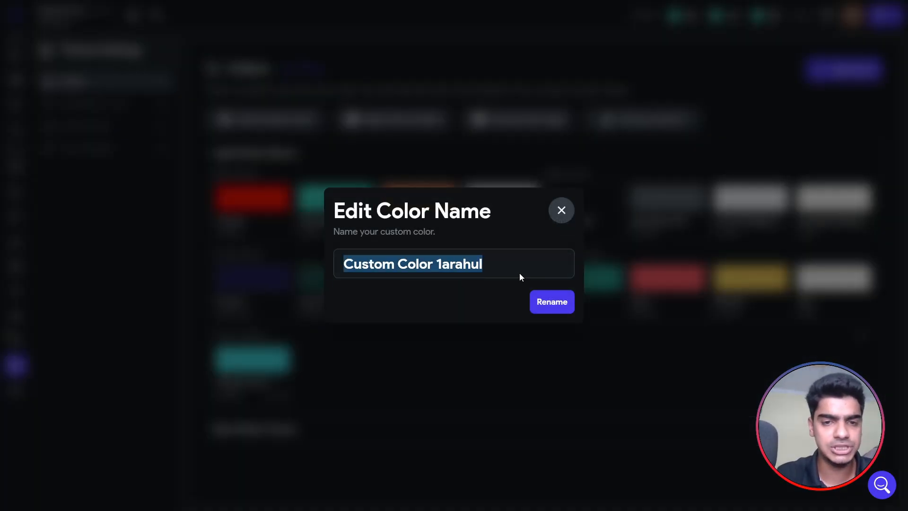
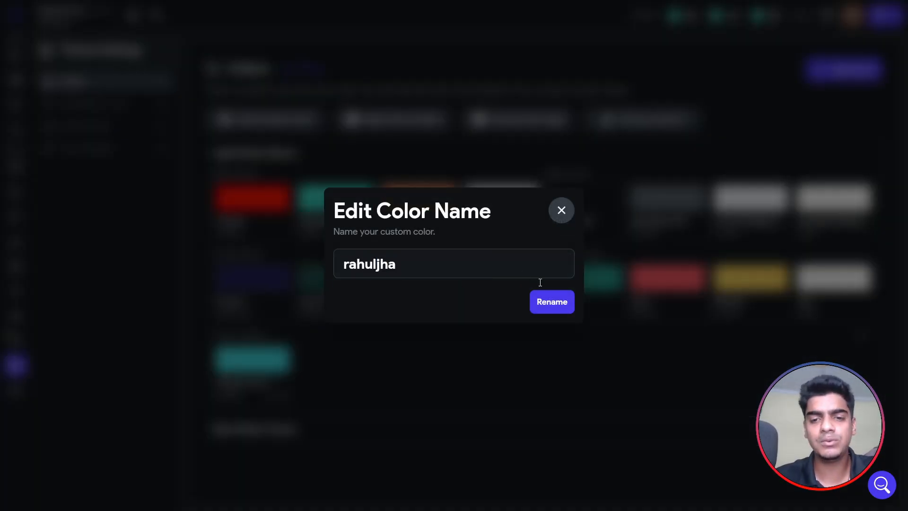
{"action": "left_click", "coordinate": [552, 302]}
{"action": "left_click", "coordinate": [252, 359]}
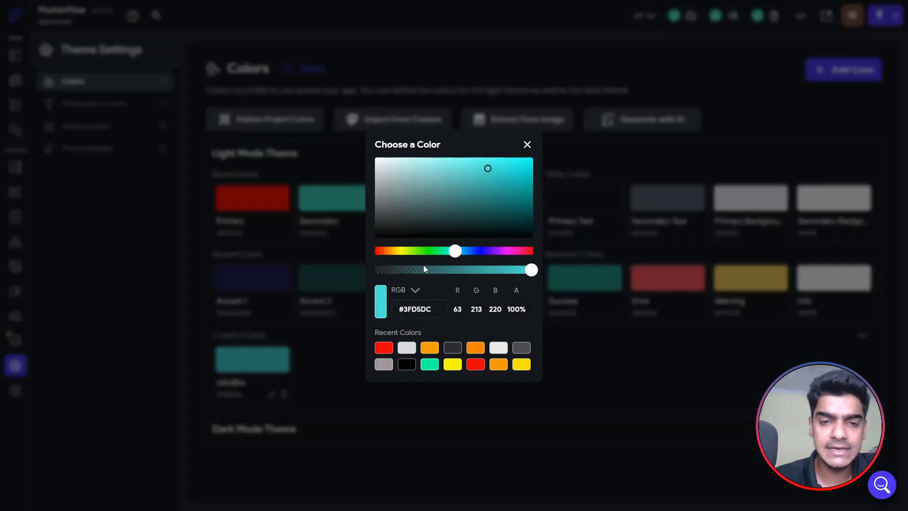
{"action": "left_click_drag", "start_coordinate": [454, 251], "coordinate": [411, 255]}
{"action": "mouse_move", "coordinate": [488, 169]}
{"action": "left_mouse_down"}
{"action": "mouse_move", "coordinate": [509, 178]}
{"action": "mouse_move", "coordinate": [548, 136]}
{"action": "left_mouse_up"}
{"action": "left_click", "coordinate": [527, 144]}
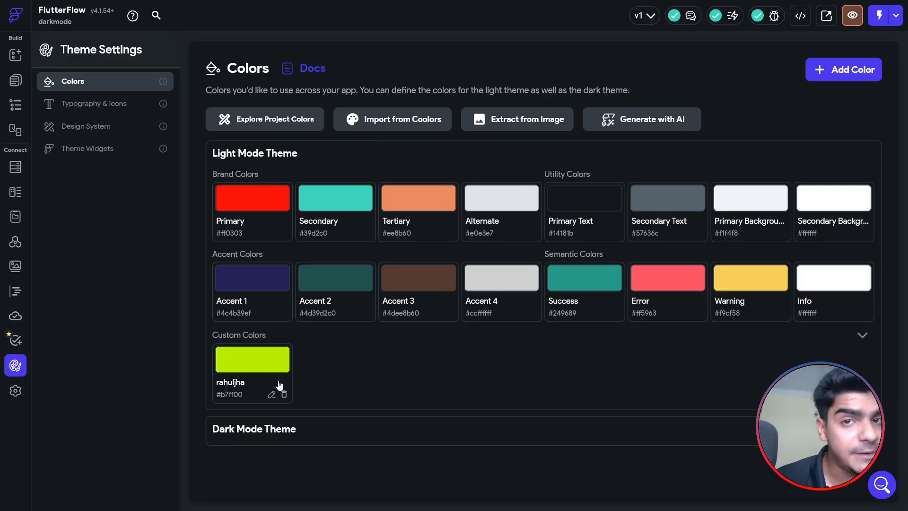
{"action": "left_click", "coordinate": [258, 368]}
{"action": "left_click", "coordinate": [510, 250]}
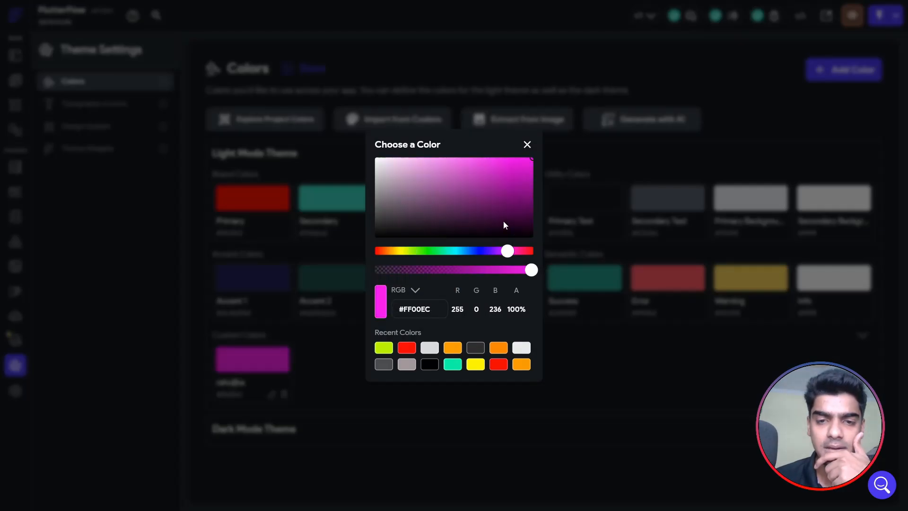
{"action": "left_click_drag", "start_coordinate": [503, 221], "coordinate": [552, 130]}
{"action": "left_click", "coordinate": [527, 146]}
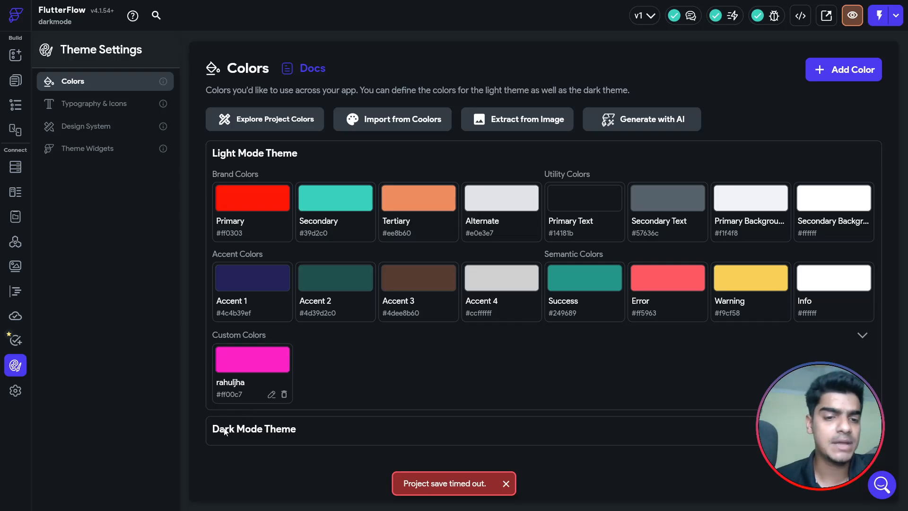
{"action": "left_click", "coordinate": [284, 394]}
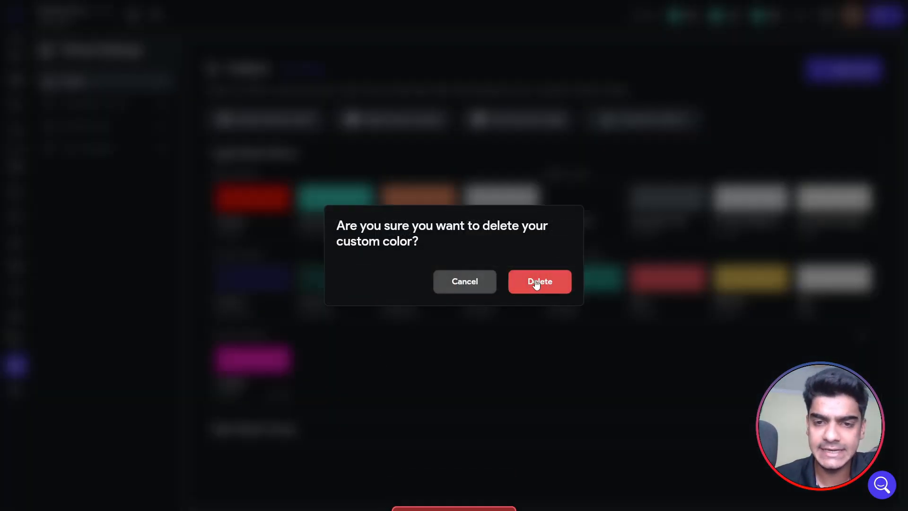
{"action": "left_click", "coordinate": [536, 284]}
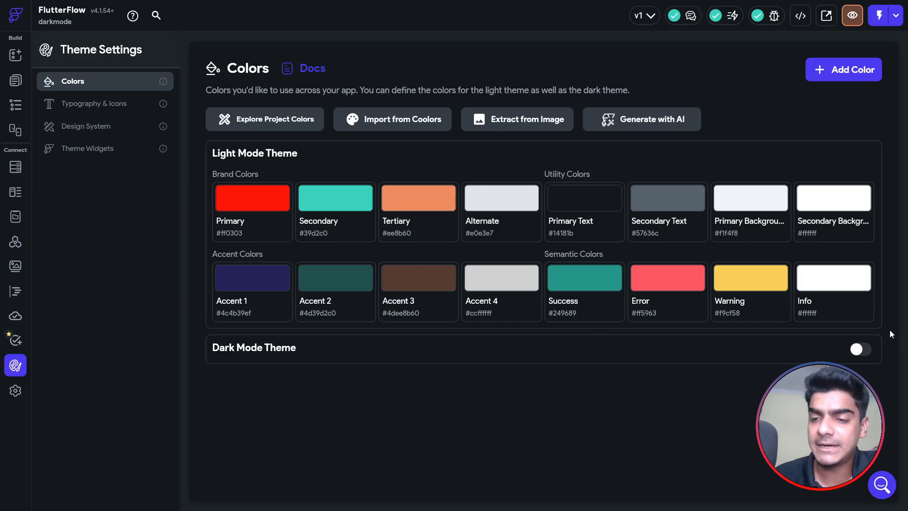
Enable the separate Dark Mode Theme colour palette.
{"action": "left_click", "coordinate": [862, 350]}
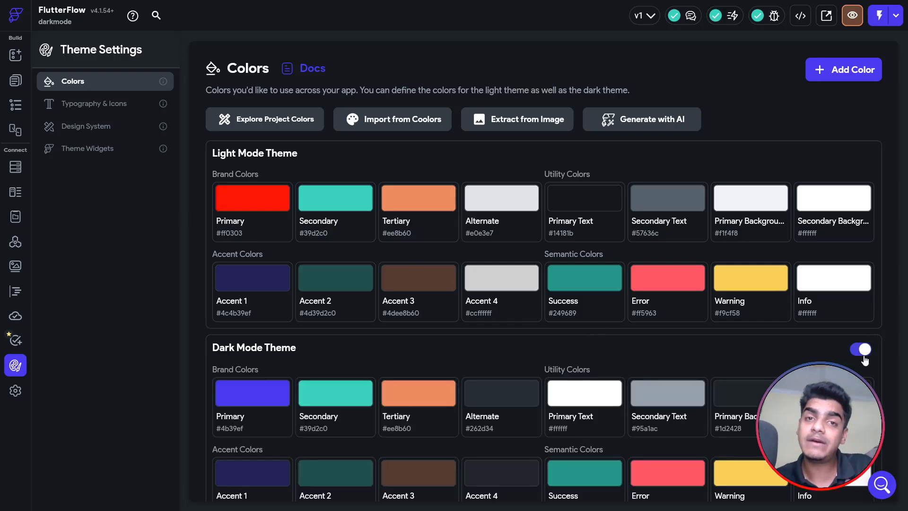
{"action": "scroll", "coordinate": [596, 233], "scroll_direction": "down", "scroll_amount": 1}
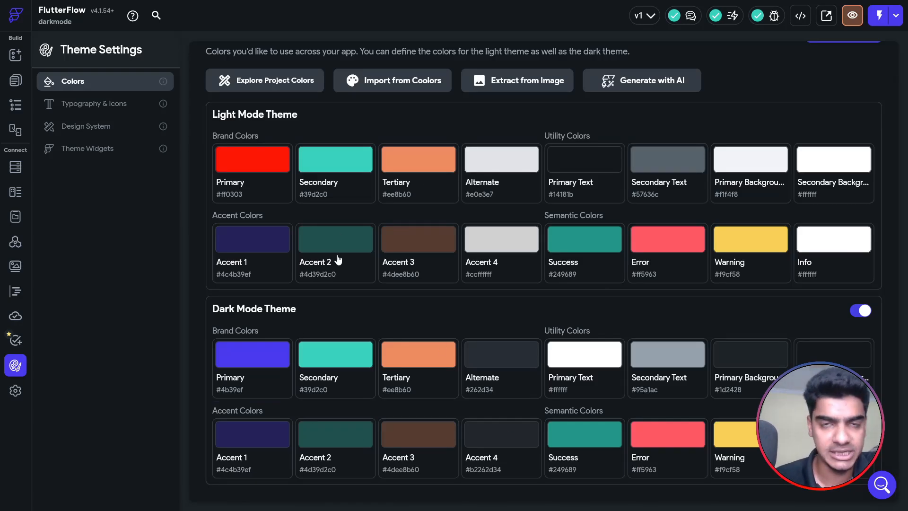
{"action": "scroll", "coordinate": [338, 259], "scroll_direction": "up", "scroll_amount": 1}
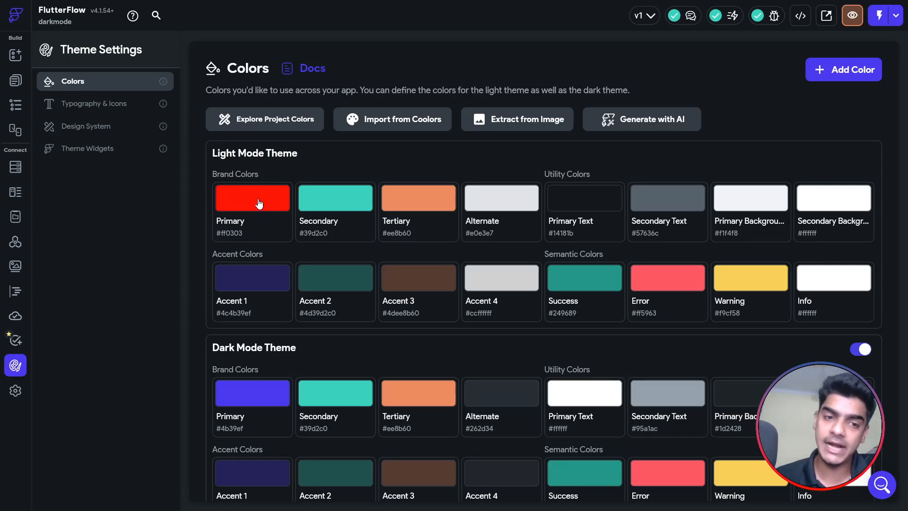
{"action": "scroll", "coordinate": [268, 208], "scroll_direction": "down", "scroll_amount": 1}
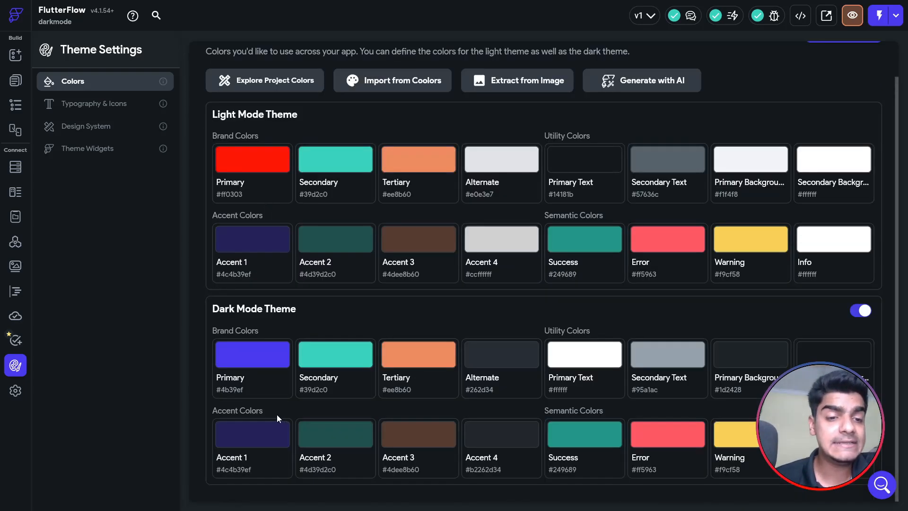
Set the dark-mode Primary colour from purple to black #000000.
{"action": "left_click", "coordinate": [274, 351]}
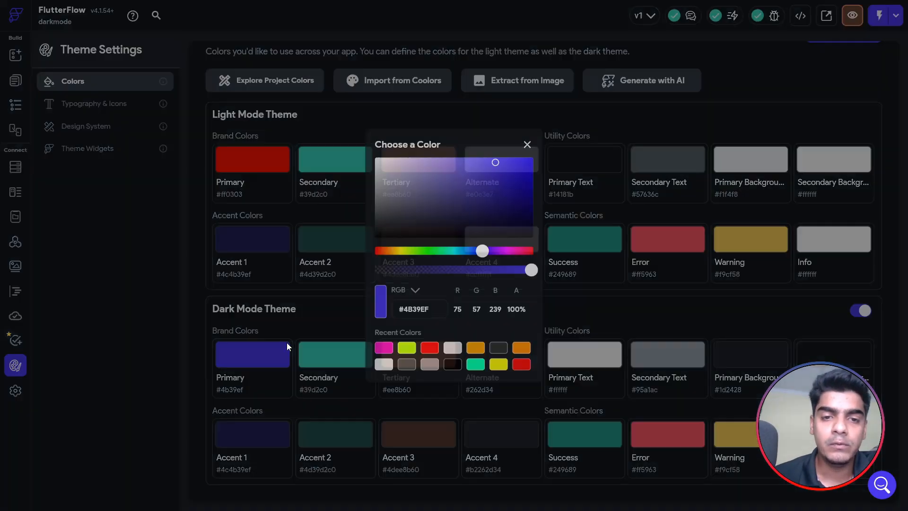
{"action": "mouse_move", "coordinate": [447, 199]}
{"action": "left_mouse_down"}
{"action": "mouse_move", "coordinate": [442, 224]}
{"action": "mouse_move", "coordinate": [365, 248]}
{"action": "left_mouse_up"}
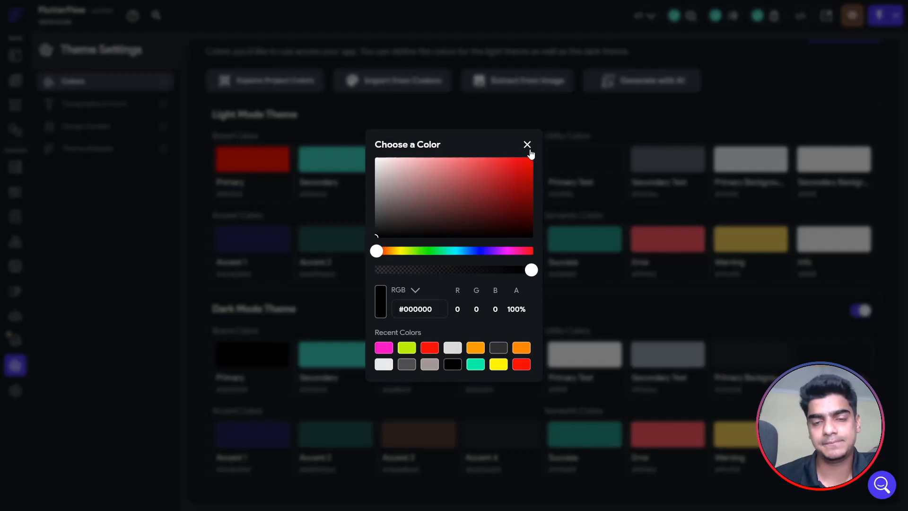
{"action": "left_click", "coordinate": [625, 272]}
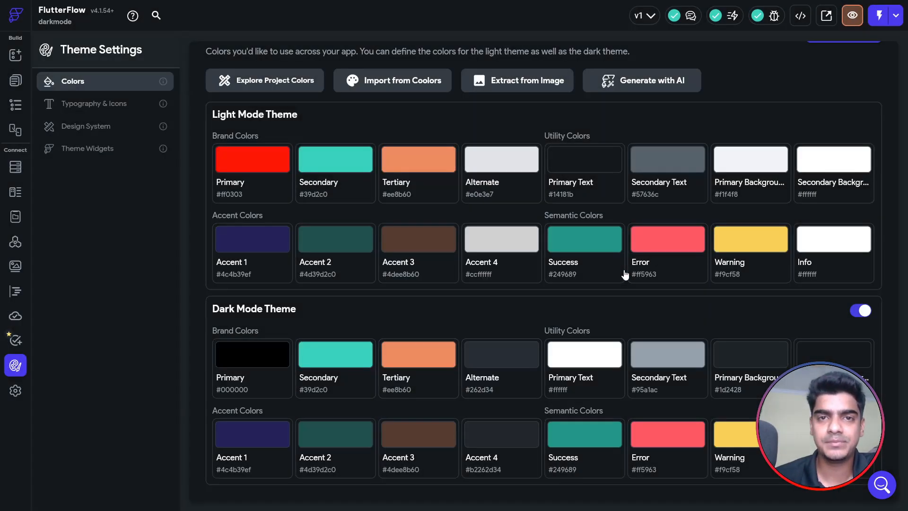
{"action": "scroll", "coordinate": [624, 274], "scroll_direction": "up", "scroll_amount": 2}
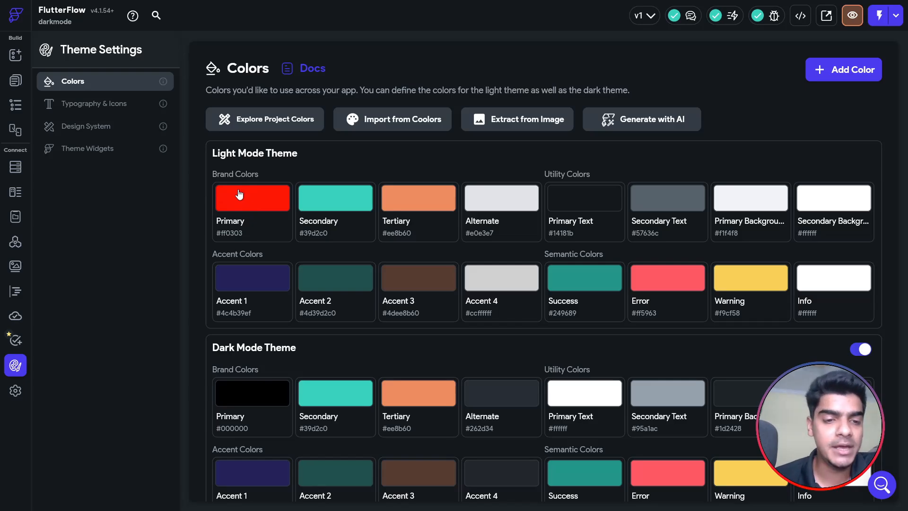
{"action": "scroll", "coordinate": [240, 195], "scroll_direction": "down", "scroll_amount": 2}
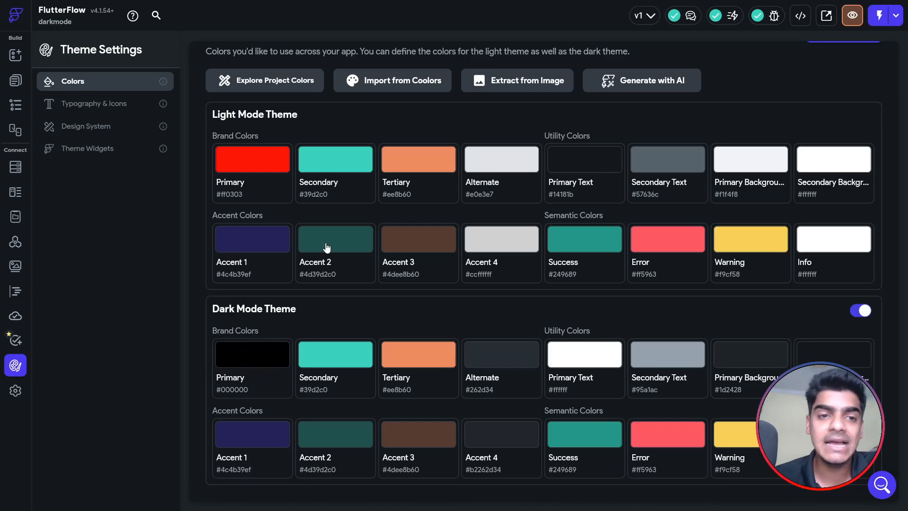
{"action": "scroll", "coordinate": [324, 247], "scroll_direction": "up", "scroll_amount": 2}
Check the HomePage app bar's red background against the theme colour settings.
{"action": "left_click", "coordinate": [16, 82]}
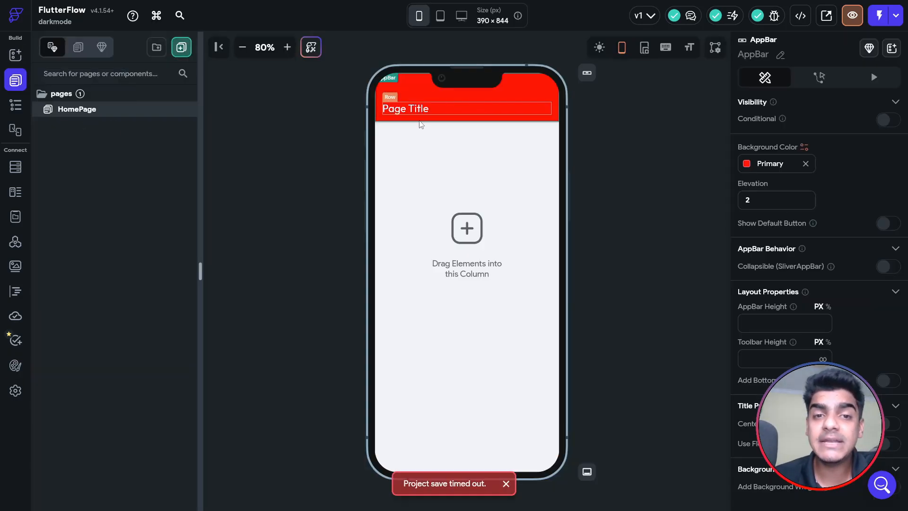
{"action": "left_click", "coordinate": [655, 220]}
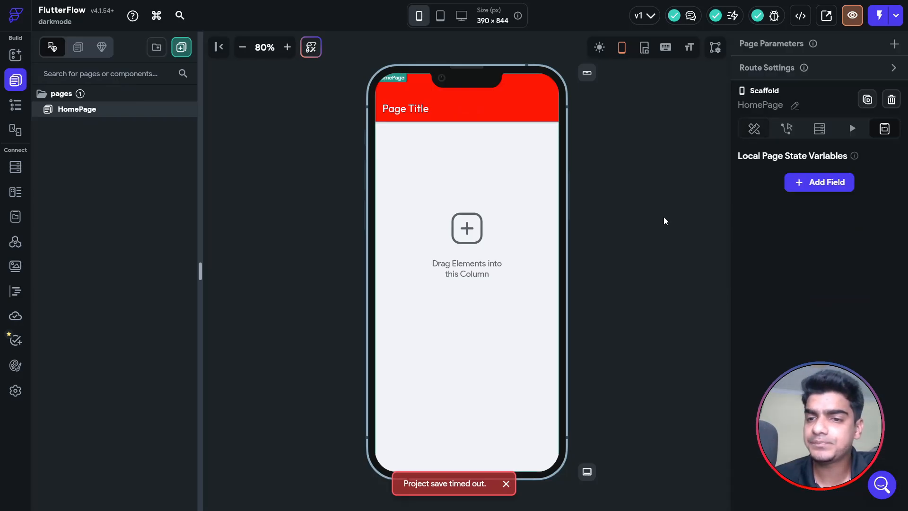
{"action": "left_click", "coordinate": [548, 115]}
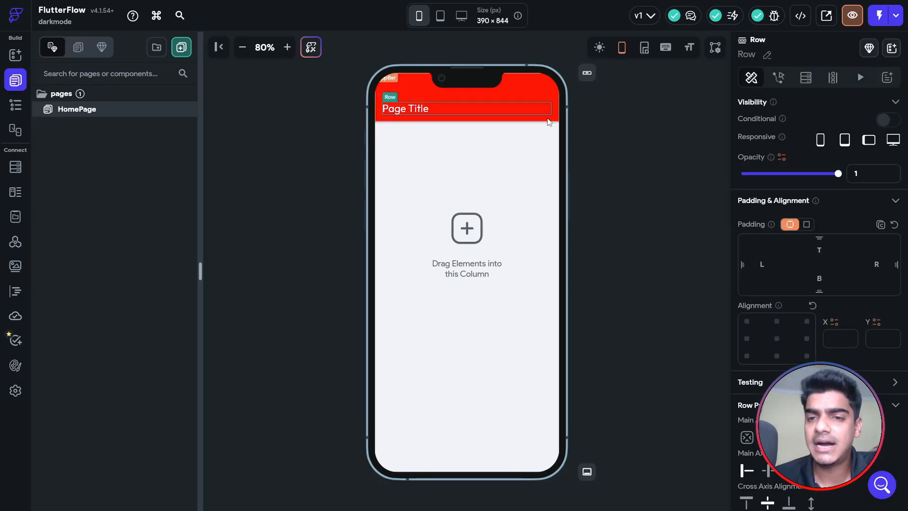
{"action": "left_click", "coordinate": [549, 119]}
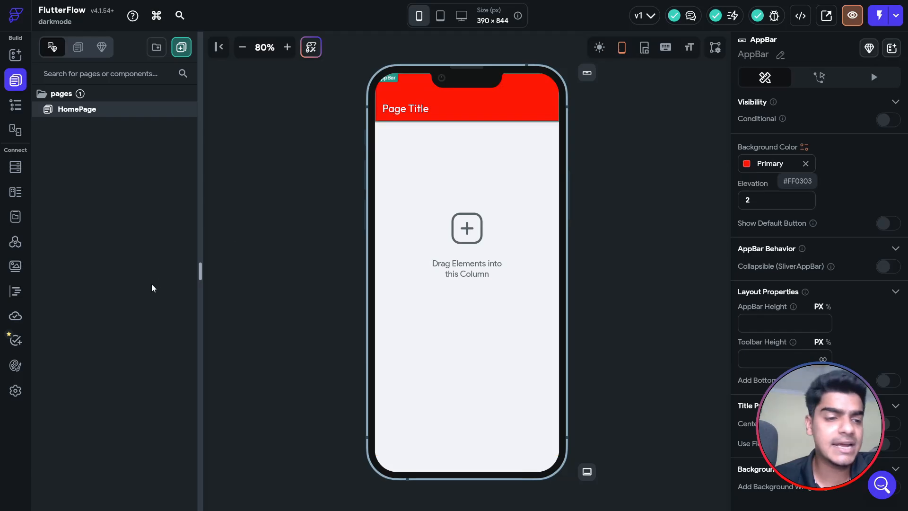
{"action": "left_click", "coordinate": [15, 366]}
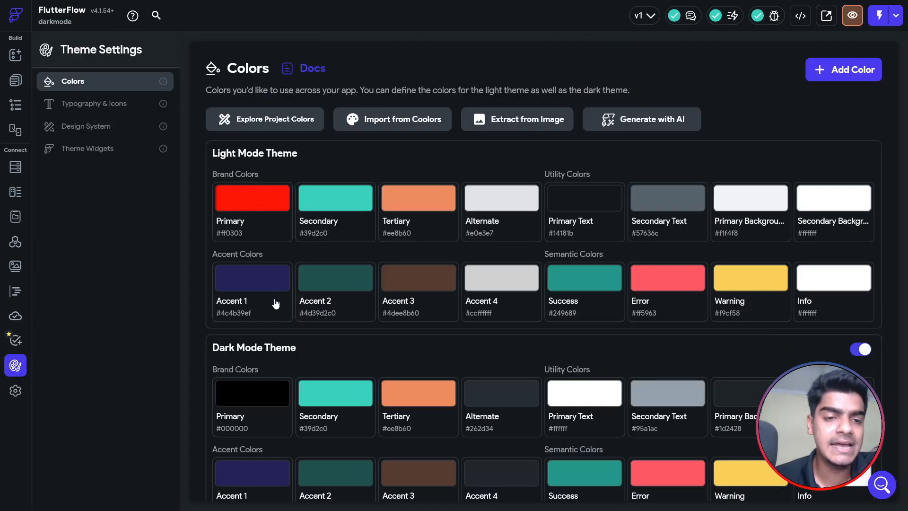
{"action": "left_click", "coordinate": [14, 82]}
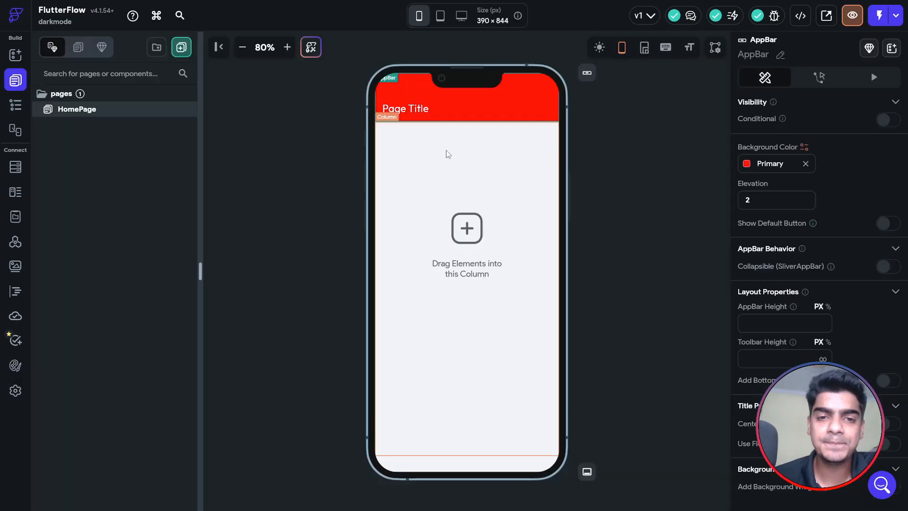
{"action": "left_click", "coordinate": [628, 148]}
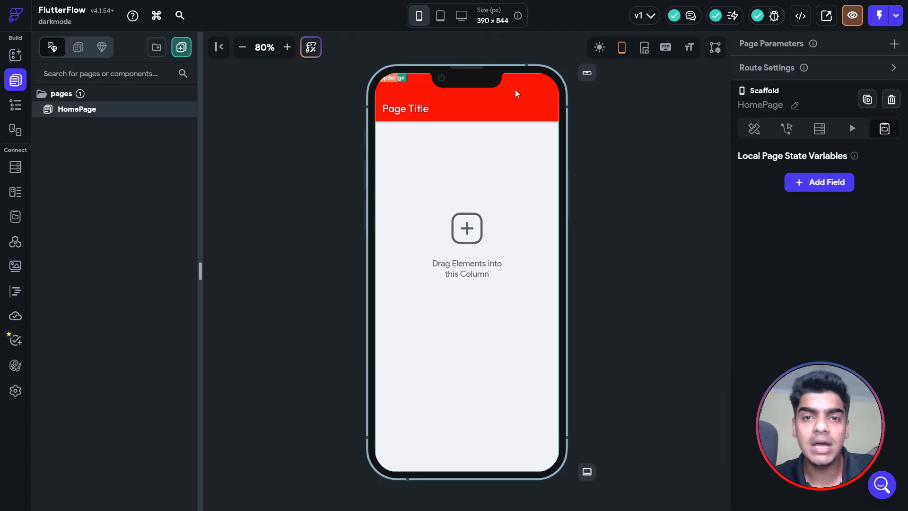
{"action": "left_click", "coordinate": [15, 365]}
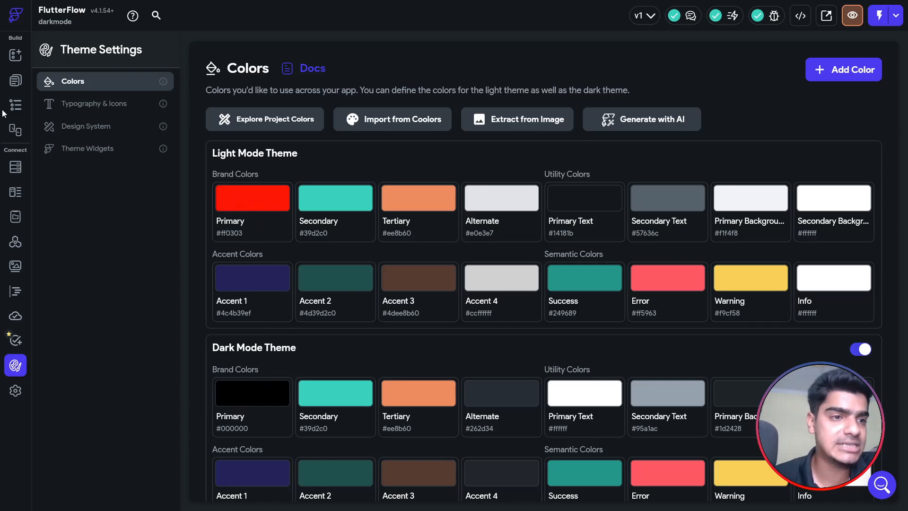
{"action": "left_click", "coordinate": [16, 81]}
In the widget tree, add a Row to the Column and a Button into that Row.
{"action": "left_click", "coordinate": [15, 105]}
{"action": "left_click", "coordinate": [171, 125]}
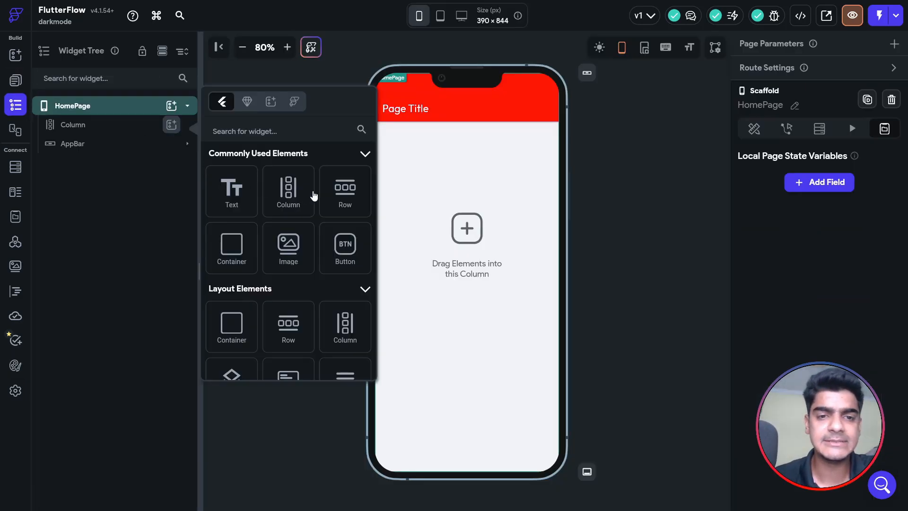
{"action": "left_click", "coordinate": [345, 201]}
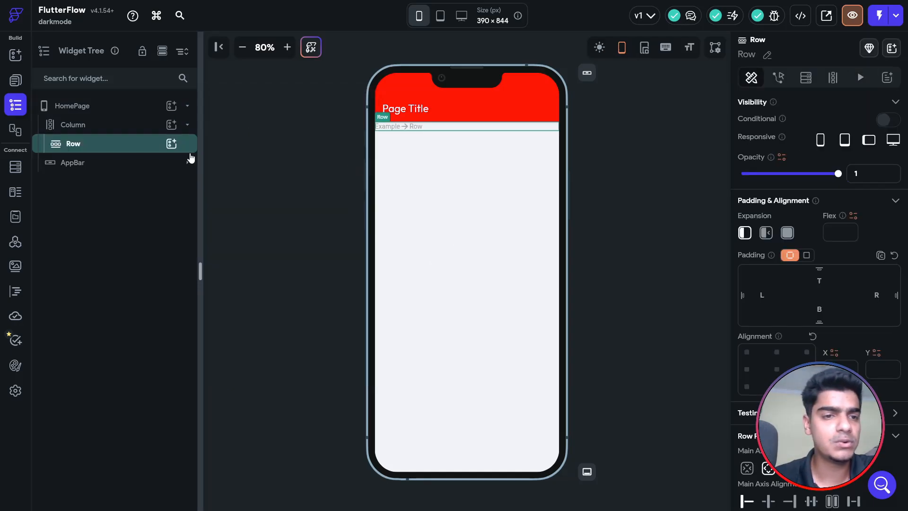
{"action": "left_click", "coordinate": [171, 143]}
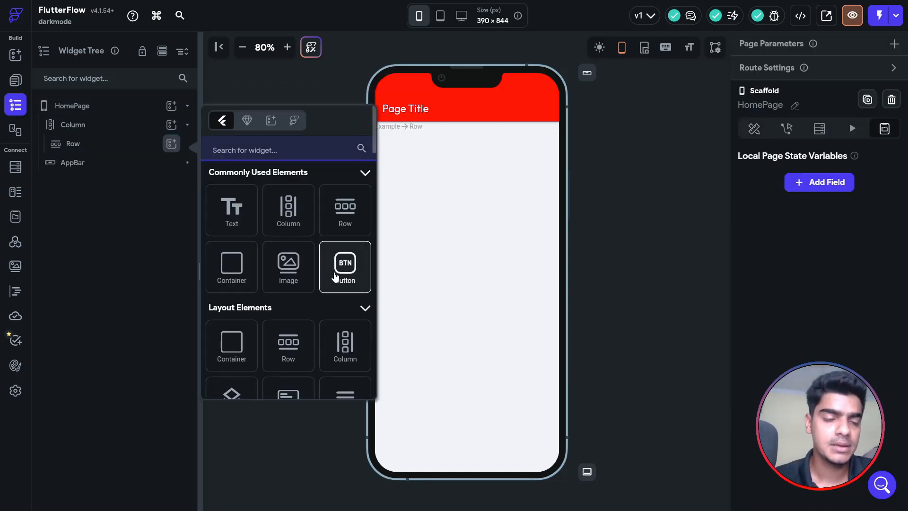
{"action": "left_click", "coordinate": [341, 274]}
Duplicate the Button so a second one sits beside it in the Row.
{"action": "right_click", "coordinate": [125, 166]}
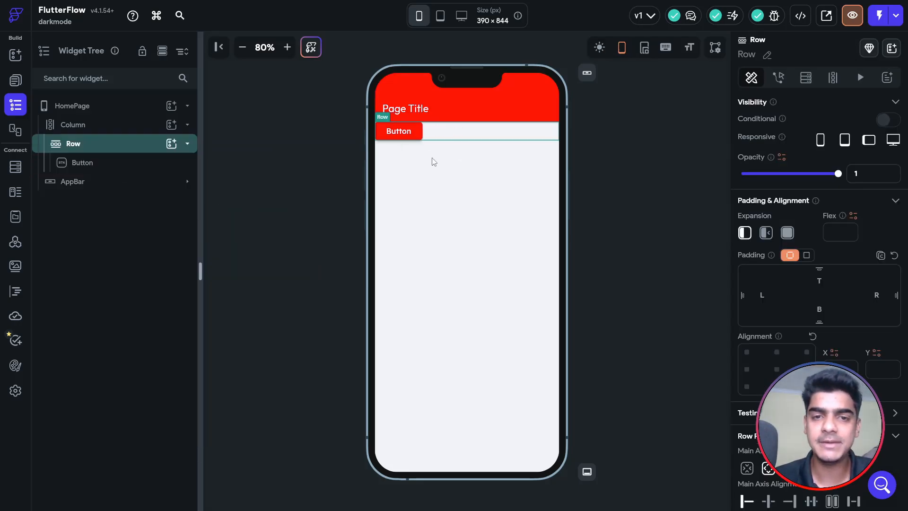
{"action": "key", "text": "ctrl+v"}
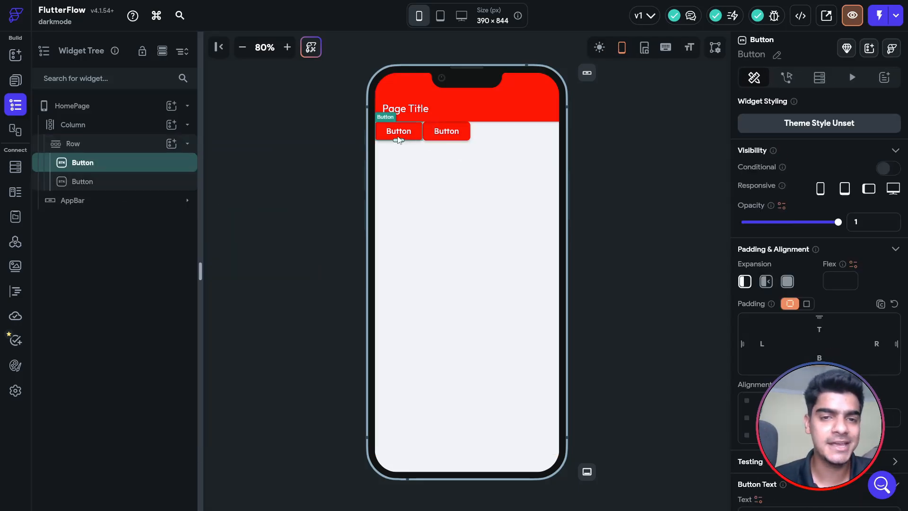
{"action": "scroll", "coordinate": [769, 286], "scroll_direction": "down", "scroll_amount": 4}
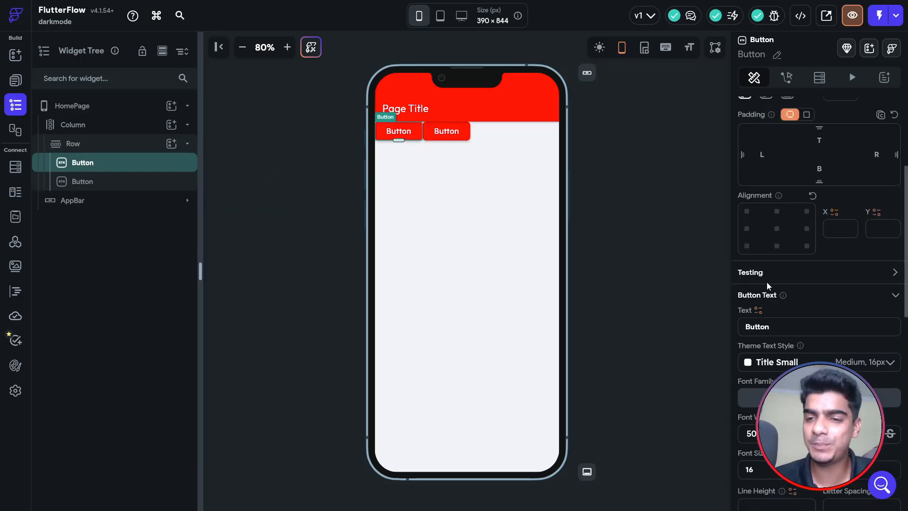
{"action": "scroll", "coordinate": [785, 325], "scroll_direction": "down", "scroll_amount": 4}
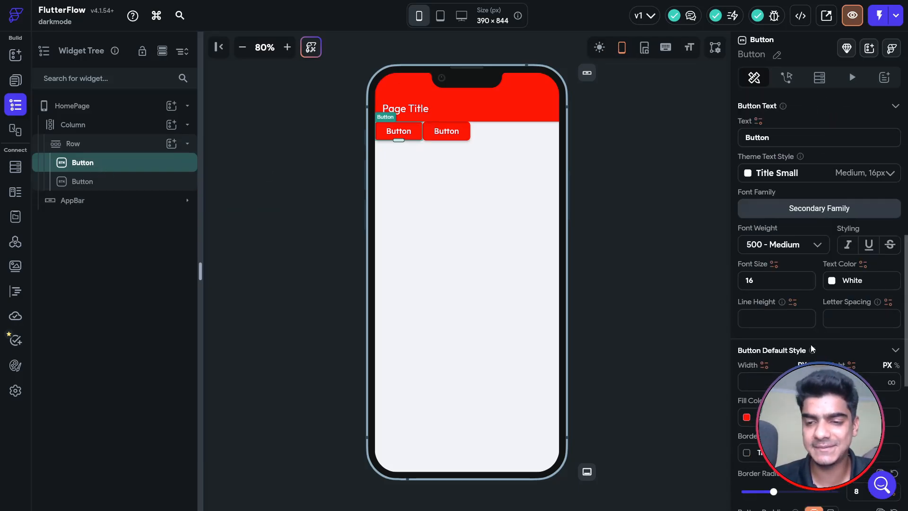
Set the first Button's fill colour to black.
{"action": "left_click", "coordinate": [748, 419]}
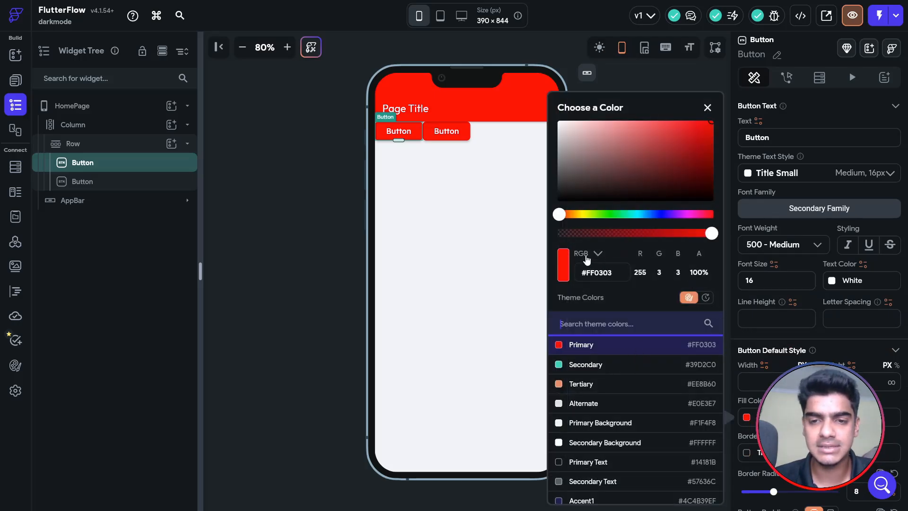
{"action": "left_click_drag", "start_coordinate": [601, 214], "coordinate": [513, 215]}
{"action": "left_click", "coordinate": [592, 215]}
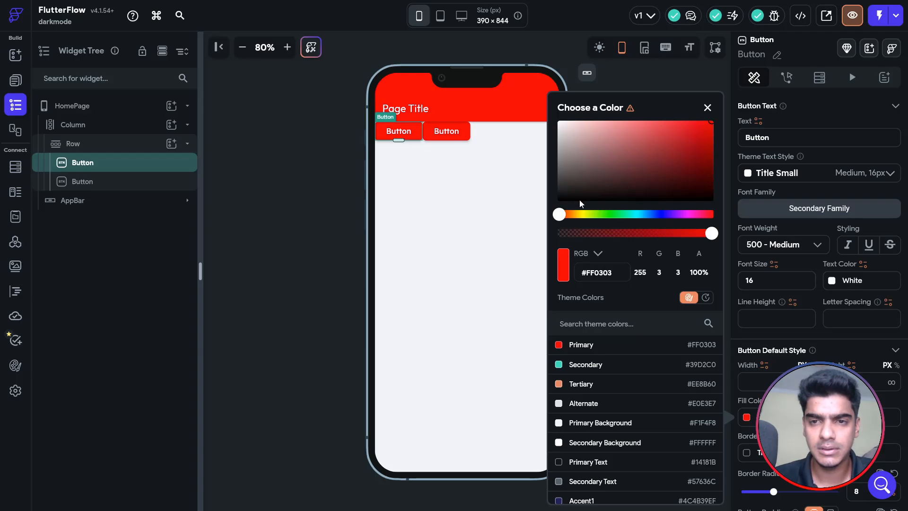
{"action": "left_click", "coordinate": [558, 211]}
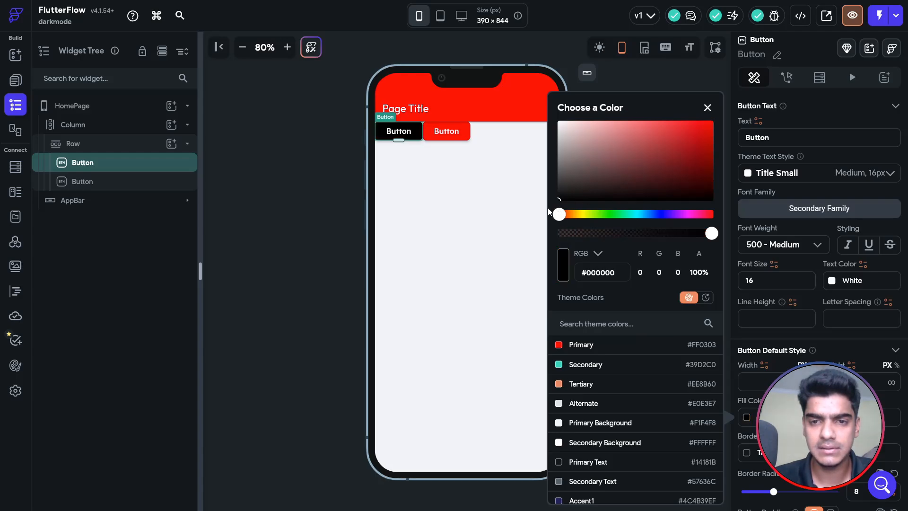
{"action": "left_click", "coordinate": [707, 109]}
Set the second Button's fill colour to black #000000.
{"action": "left_click", "coordinate": [458, 137]}
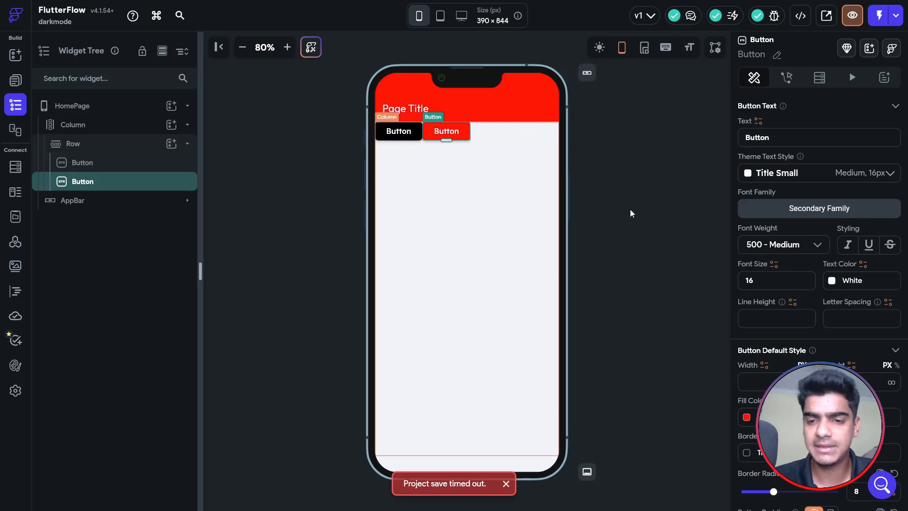
{"action": "left_click", "coordinate": [747, 418]}
{"action": "mouse_move", "coordinate": [604, 186]}
{"action": "left_mouse_down"}
{"action": "mouse_move", "coordinate": [616, 179]}
{"action": "mouse_move", "coordinate": [549, 107]}
{"action": "left_mouse_up"}
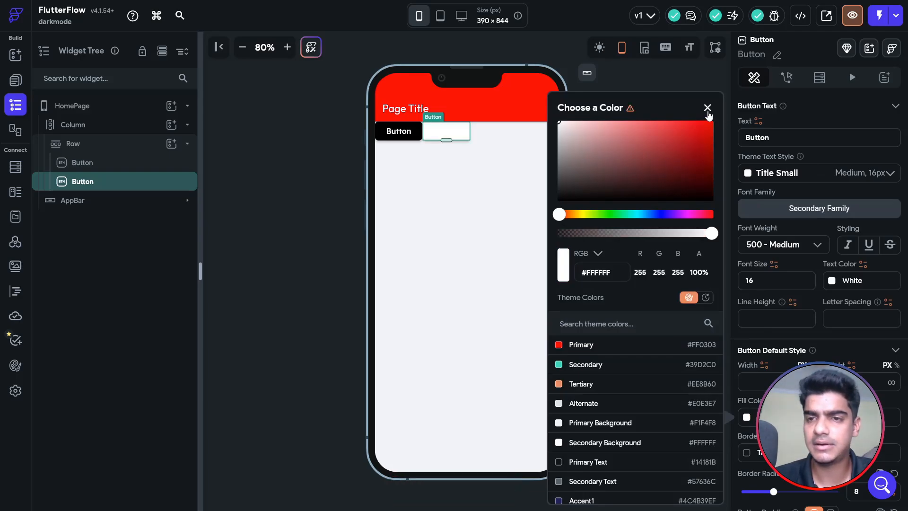
{"action": "left_click", "coordinate": [708, 108]}
{"action": "scroll", "coordinate": [884, 293], "scroll_direction": "down", "scroll_amount": 6}
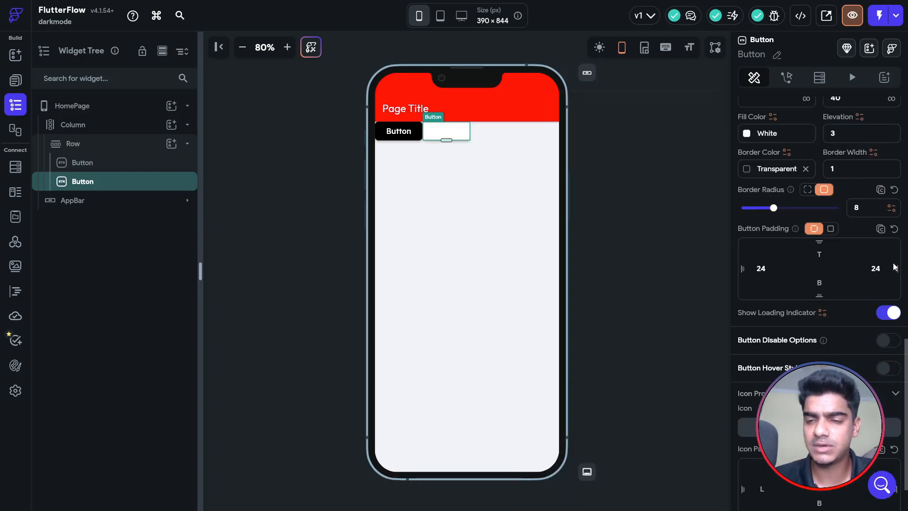
{"action": "left_click", "coordinate": [747, 134]}
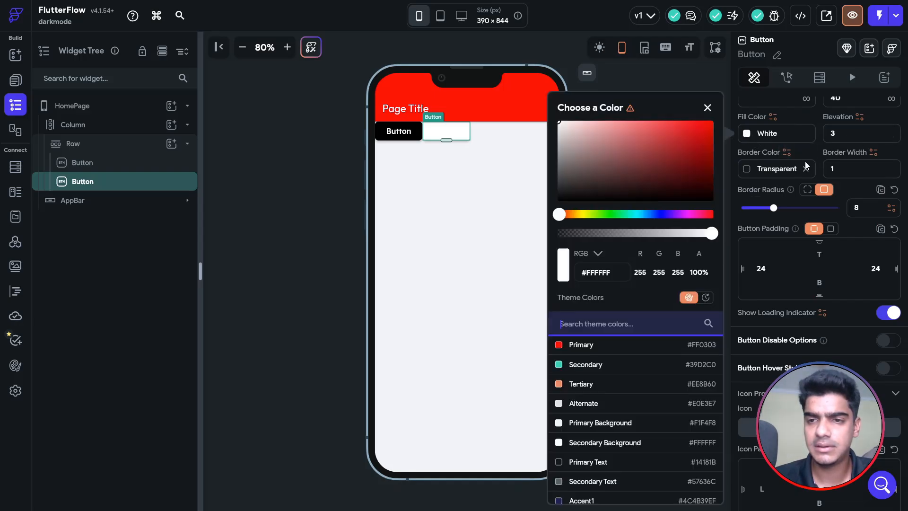
{"action": "left_click_drag", "start_coordinate": [610, 194], "coordinate": [528, 217]}
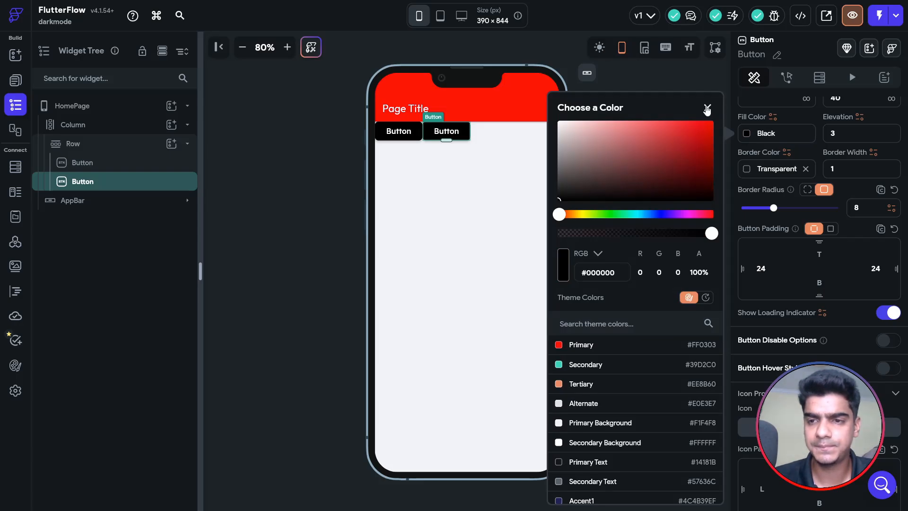
{"action": "left_click", "coordinate": [707, 108]}
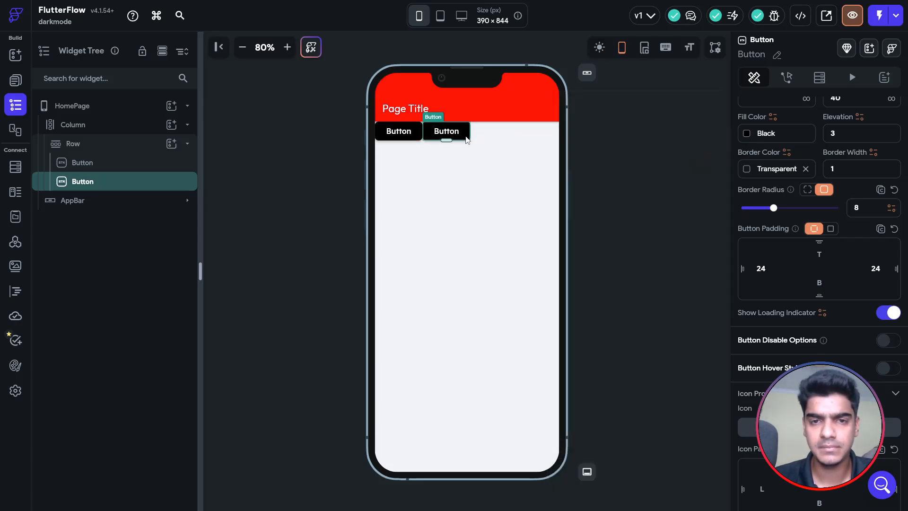
{"action": "scroll", "coordinate": [766, 198], "scroll_direction": "up", "scroll_amount": 5}
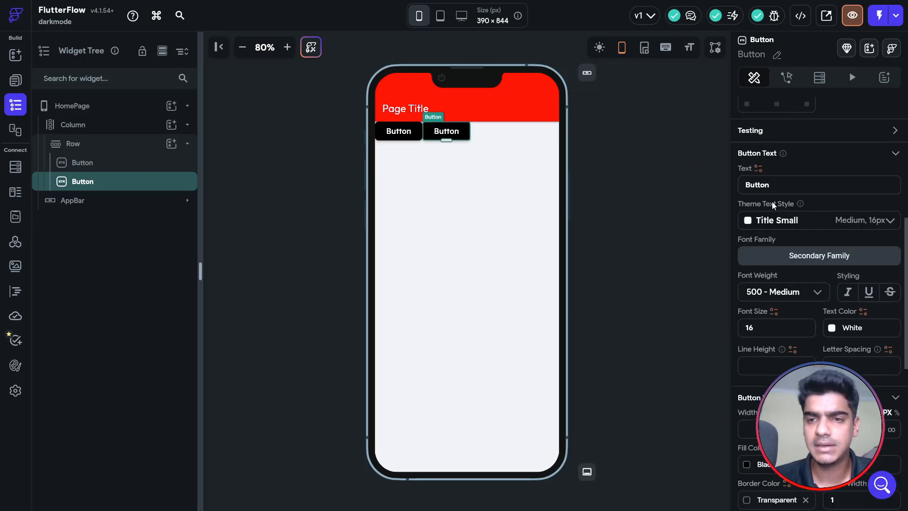
Label the first button 'dark mode' and the second 'light mode'.
{"action": "left_click", "coordinate": [402, 133]}
{"action": "scroll", "coordinate": [795, 198], "scroll_direction": "up", "scroll_amount": 5}
{"action": "scroll", "coordinate": [762, 336], "scroll_direction": "down", "scroll_amount": 2}
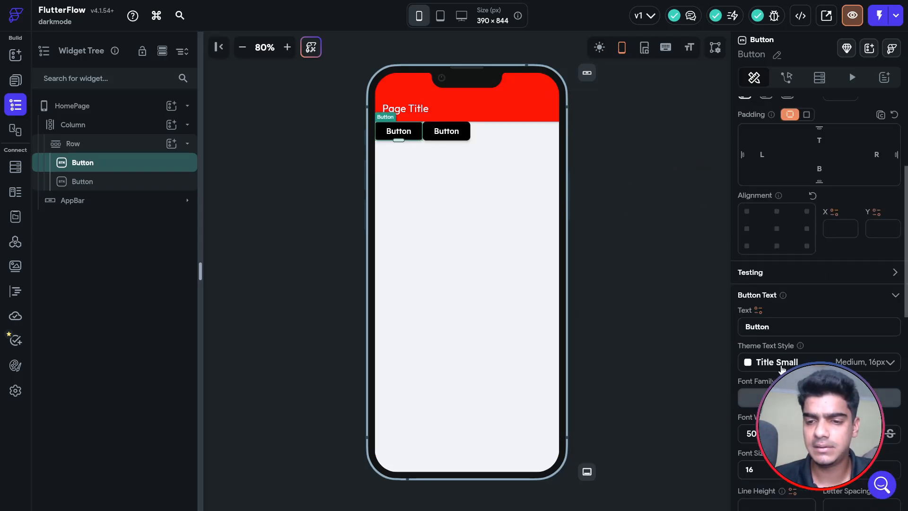
{"action": "double_click", "coordinate": [779, 321]}
{"action": "type", "text": "d"}
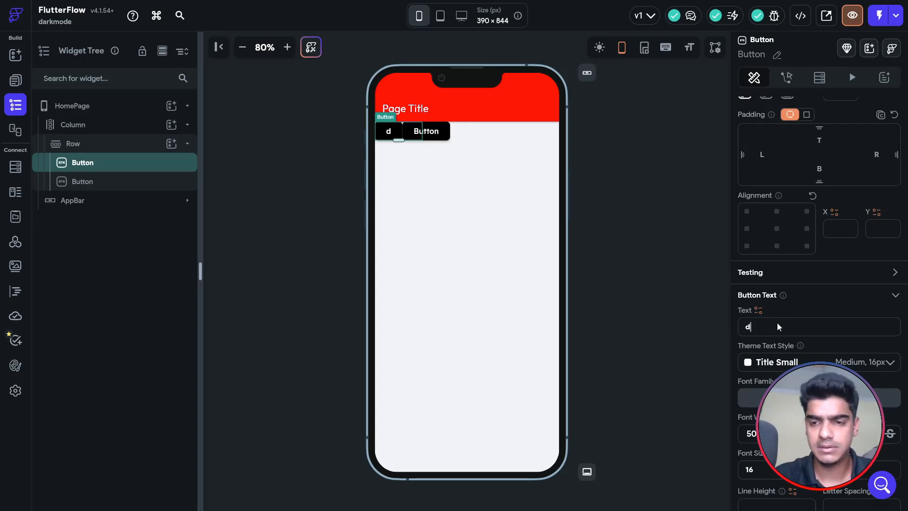
{"action": "type", "text": "ark mode"}
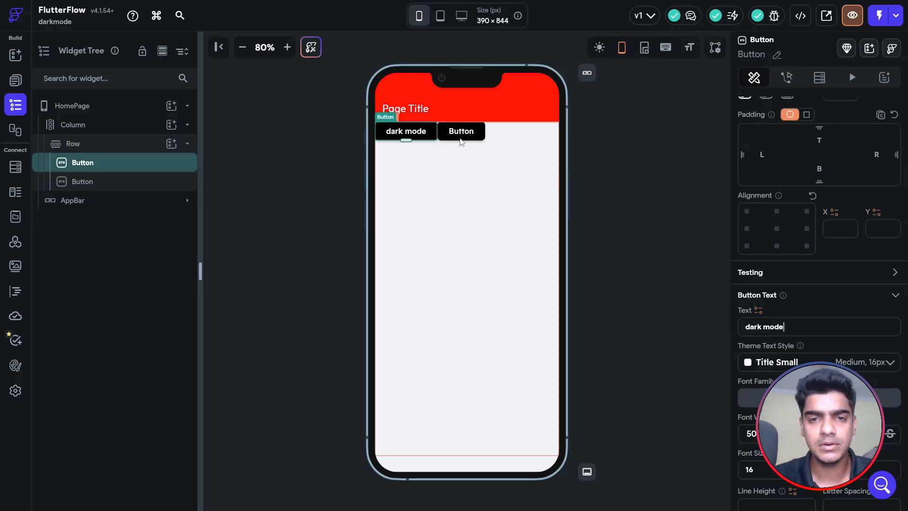
{"action": "left_click", "coordinate": [462, 136]}
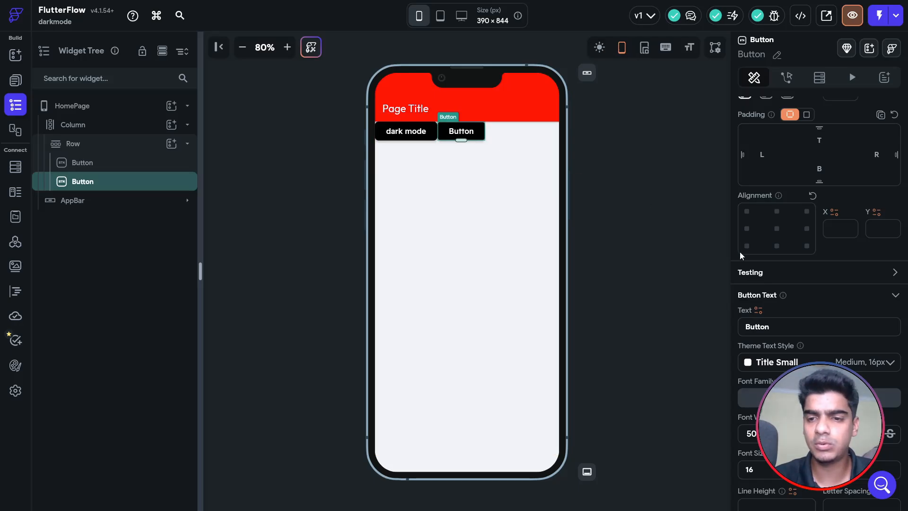
{"action": "double_click", "coordinate": [789, 332]}
{"action": "type", "text": "light mode"}
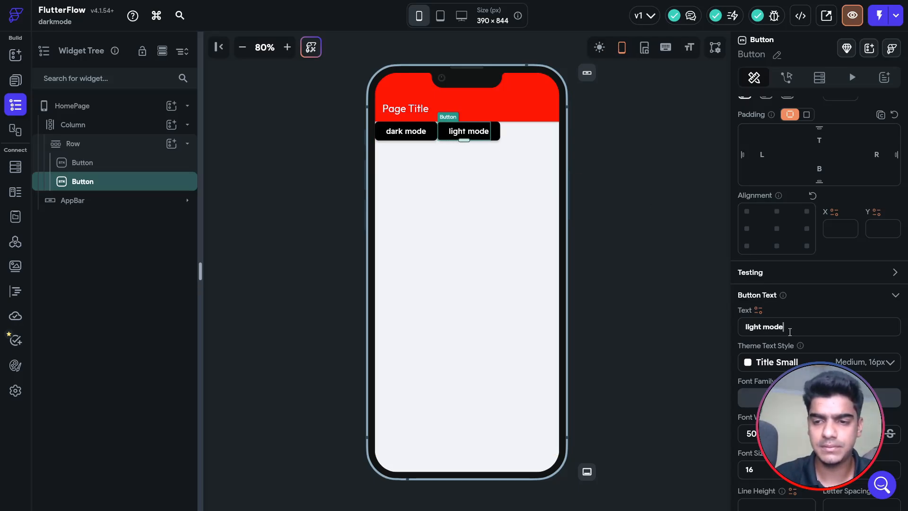
Give the light mode button a white #FFFFFF fill and black label text.
{"action": "scroll", "coordinate": [790, 332], "scroll_direction": "down", "scroll_amount": 4}
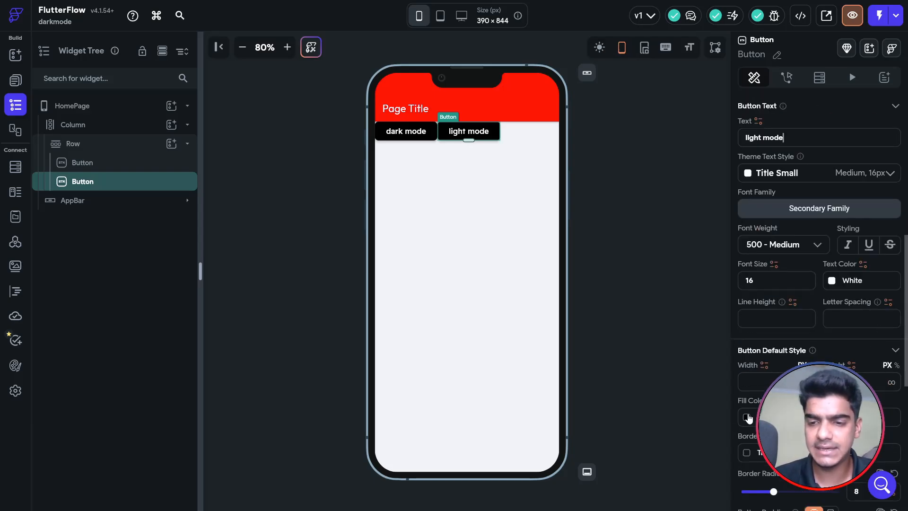
{"action": "left_click", "coordinate": [748, 418]}
{"action": "left_click", "coordinate": [605, 177]}
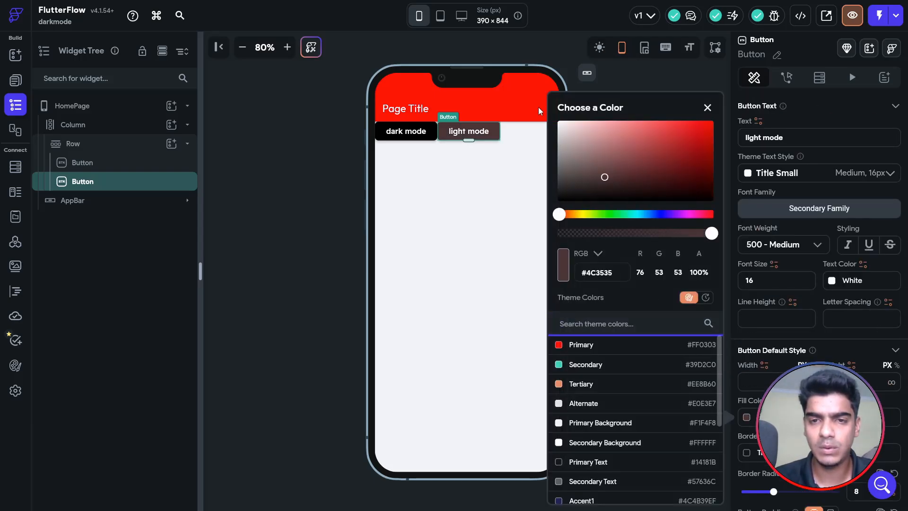
{"action": "left_click_drag", "start_coordinate": [539, 111], "coordinate": [536, 107]}
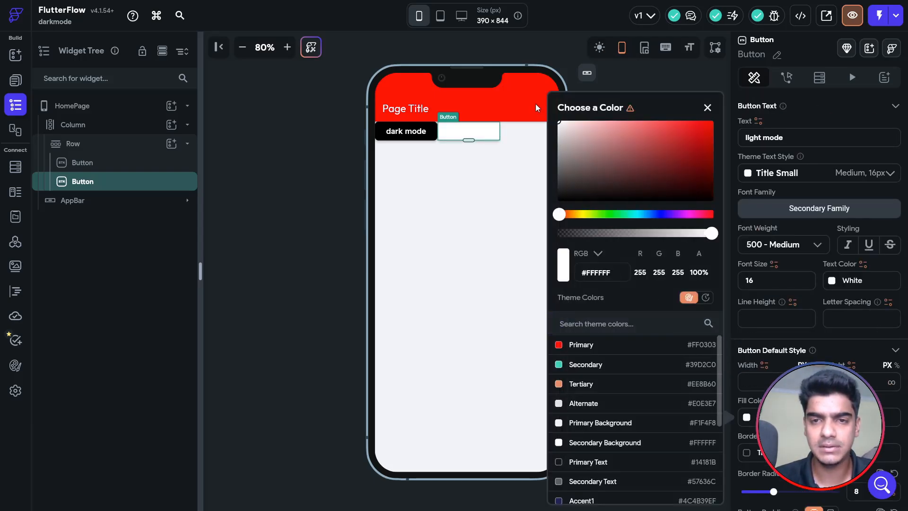
{"action": "left_click", "coordinate": [708, 107]}
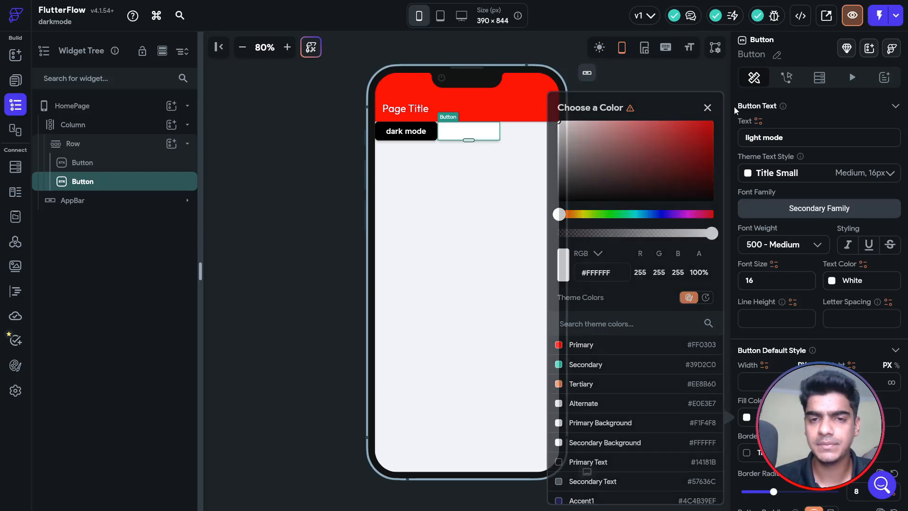
{"action": "left_click", "coordinate": [831, 282]}
{"action": "left_click_drag", "start_coordinate": [655, 186], "coordinate": [604, 224]}
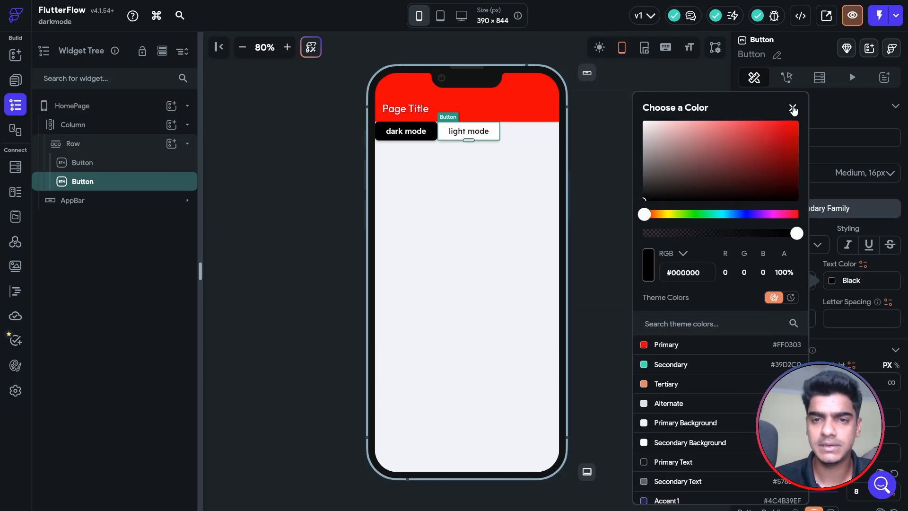
{"action": "left_click", "coordinate": [793, 107]}
Pad the button row 16 on the left and right.
{"action": "left_click", "coordinate": [120, 150]}
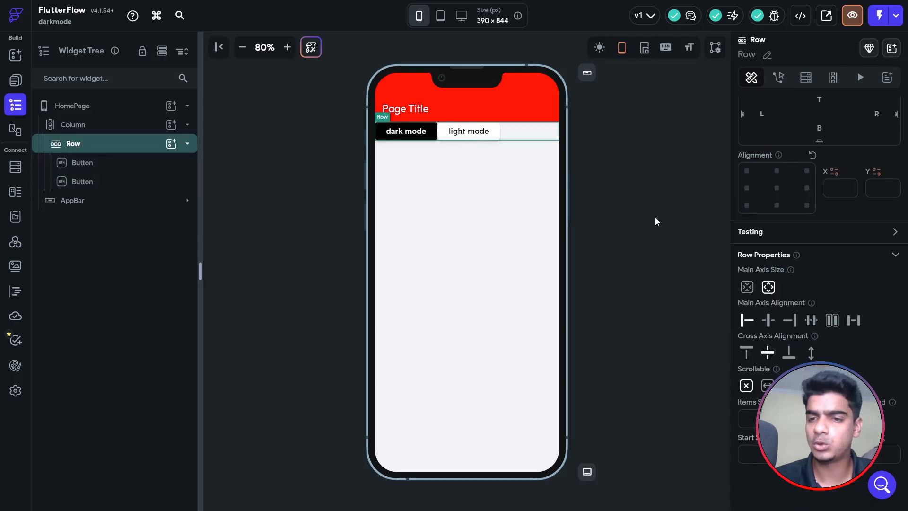
{"action": "scroll", "coordinate": [783, 211], "scroll_direction": "up", "scroll_amount": 2}
{"action": "left_click", "coordinate": [791, 206]}
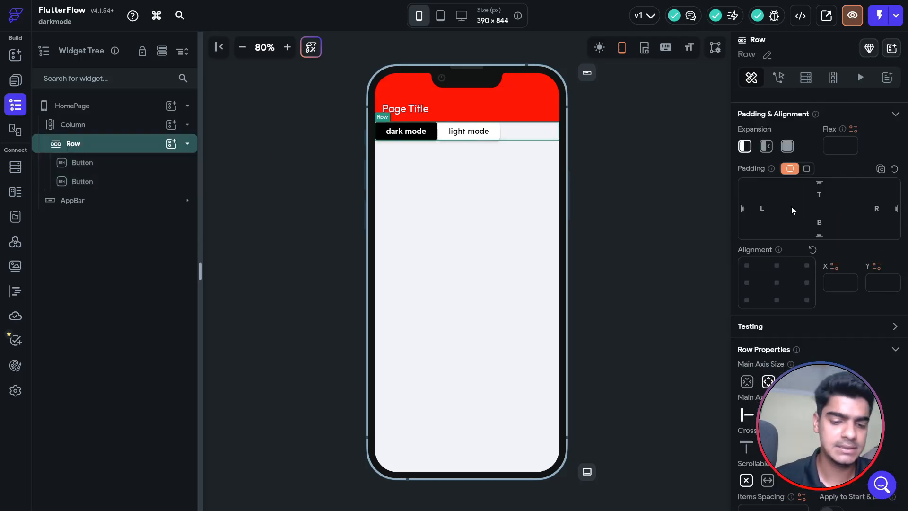
{"action": "type", "text": "16"}
{"action": "scroll", "coordinate": [893, 242], "scroll_direction": "up", "scroll_amount": 1}
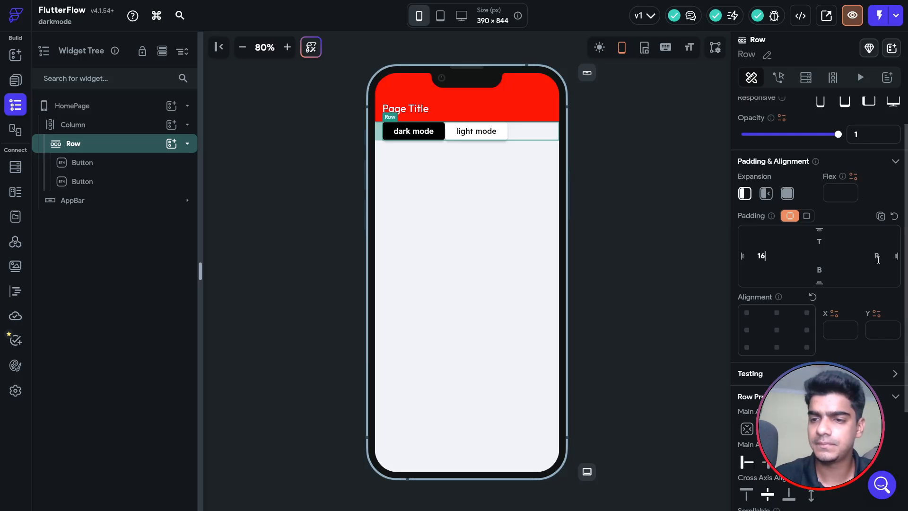
{"action": "left_click", "coordinate": [883, 258]}
{"action": "type", "text": "16"}
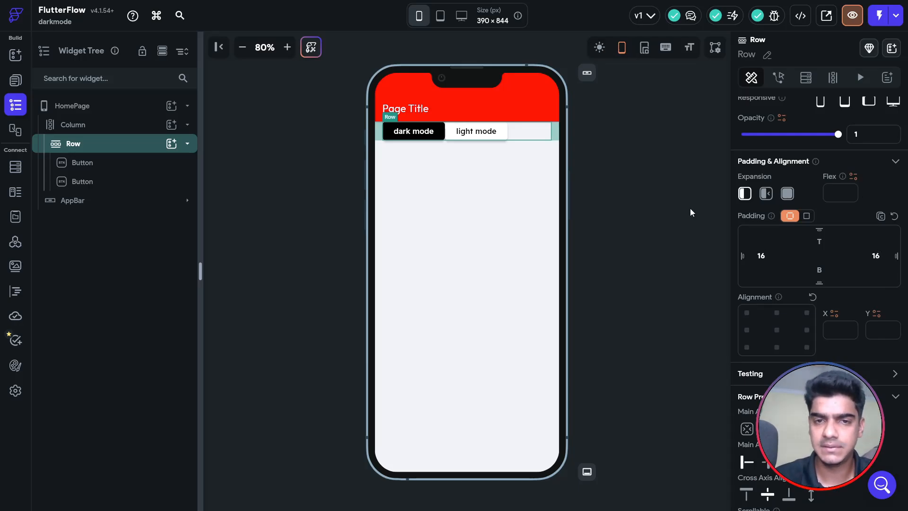
Expand both buttons to share the row width and set the row's top padding to 30.
{"action": "left_click", "coordinate": [131, 162]}
{"action": "left_click", "coordinate": [788, 242]}
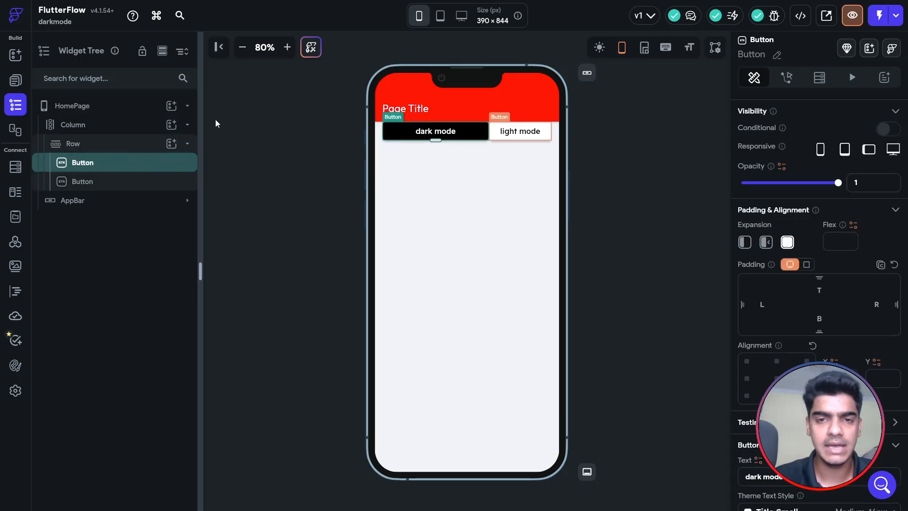
{"action": "left_click", "coordinate": [89, 182]}
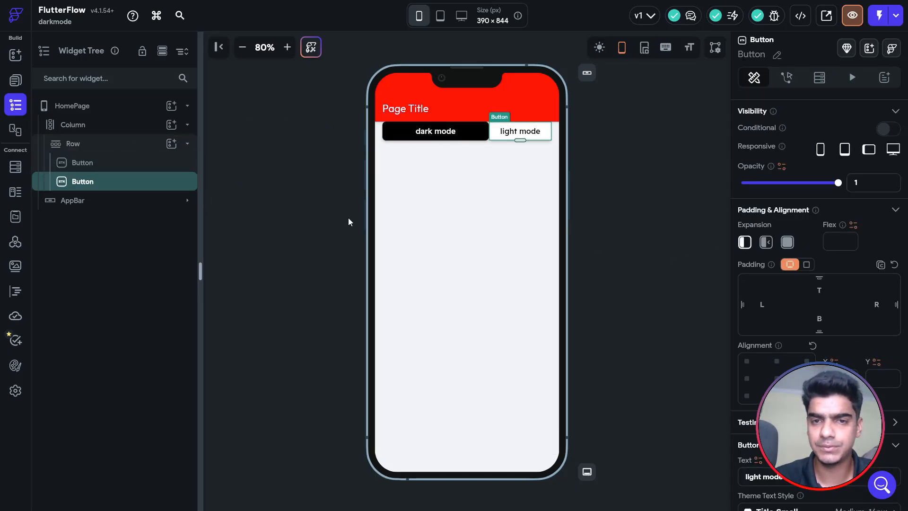
{"action": "left_click", "coordinate": [787, 242]}
{"action": "left_click", "coordinate": [101, 146]}
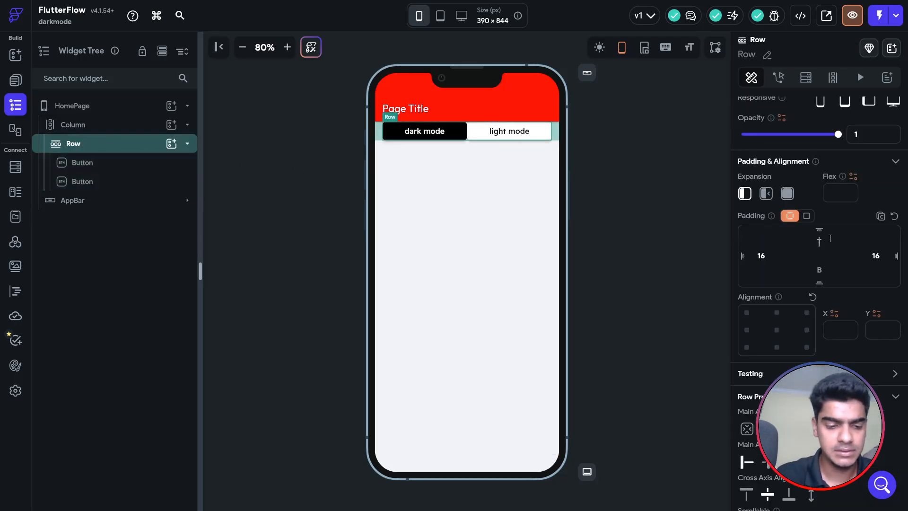
{"action": "type", "text": "30"}
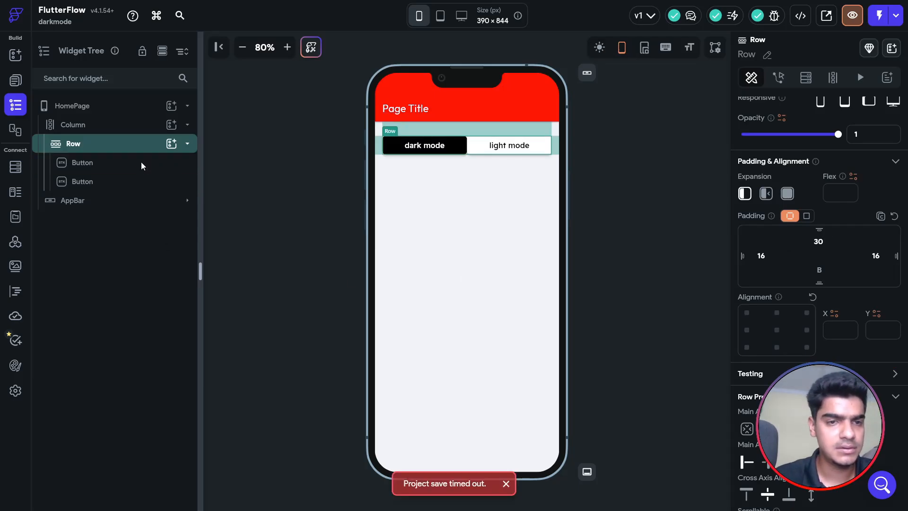
{"action": "left_click", "coordinate": [142, 163]}
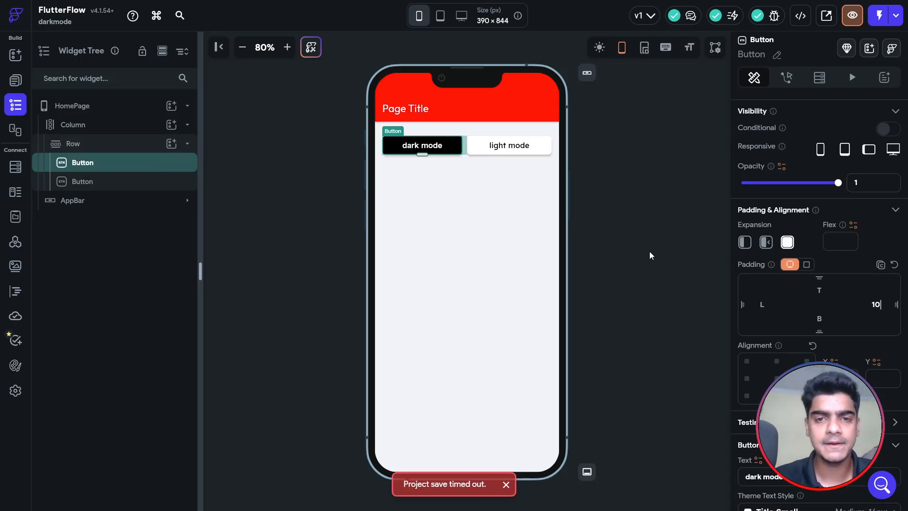
{"action": "left_click", "coordinate": [601, 176]}
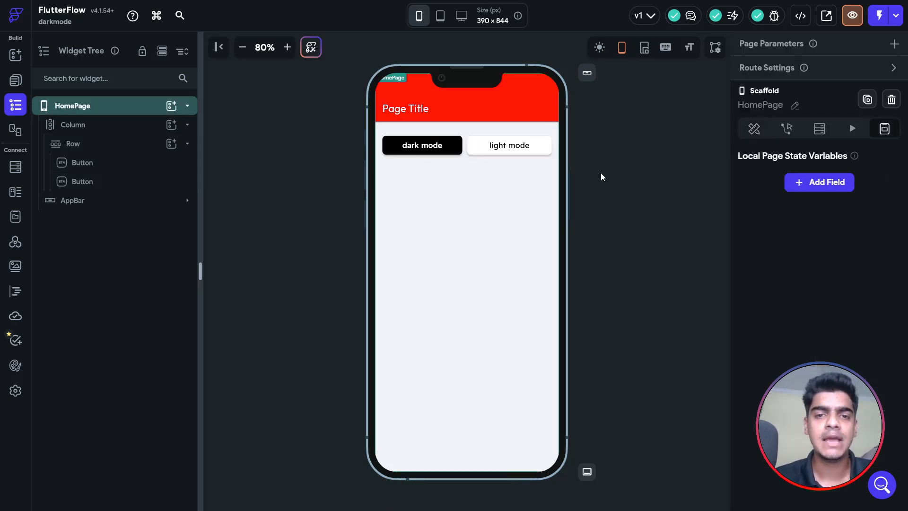
{"action": "left_click", "coordinate": [680, 205]}
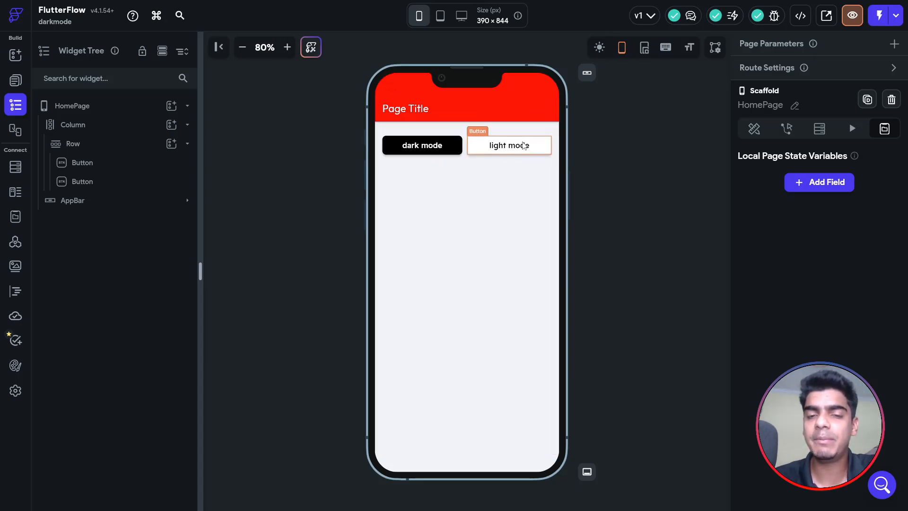
{"action": "left_click", "coordinate": [446, 151]}
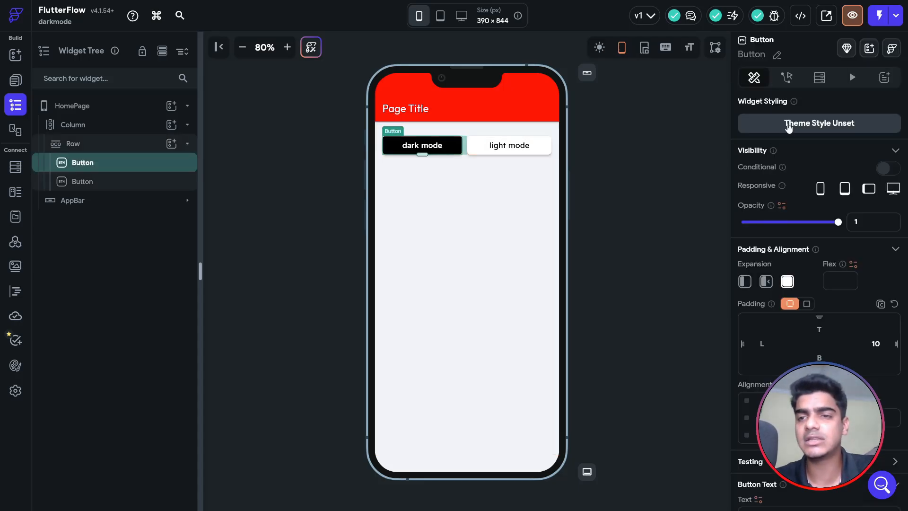
Give the dark mode button an On Tap Set Dark Mode Settings action set to Dark Mode.
{"action": "left_click", "coordinate": [787, 77]}
{"action": "left_click", "coordinate": [875, 151]}
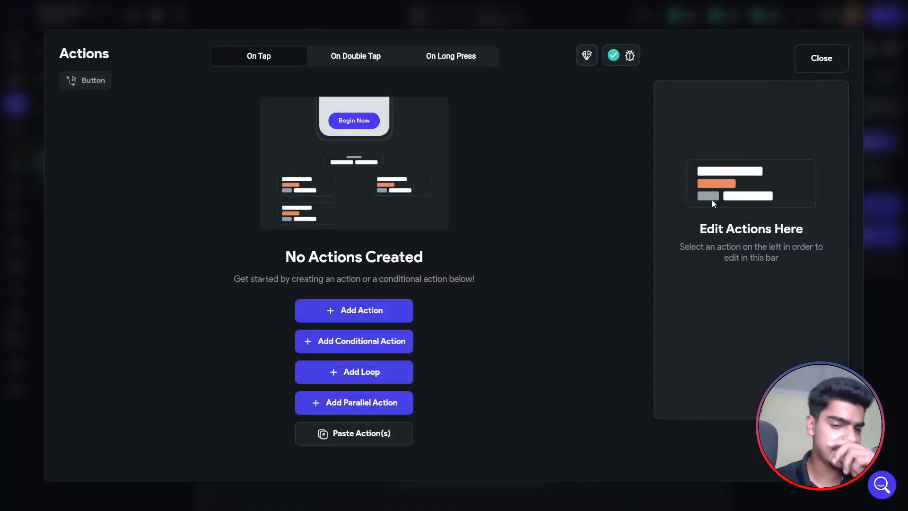
{"action": "left_click", "coordinate": [733, 189]}
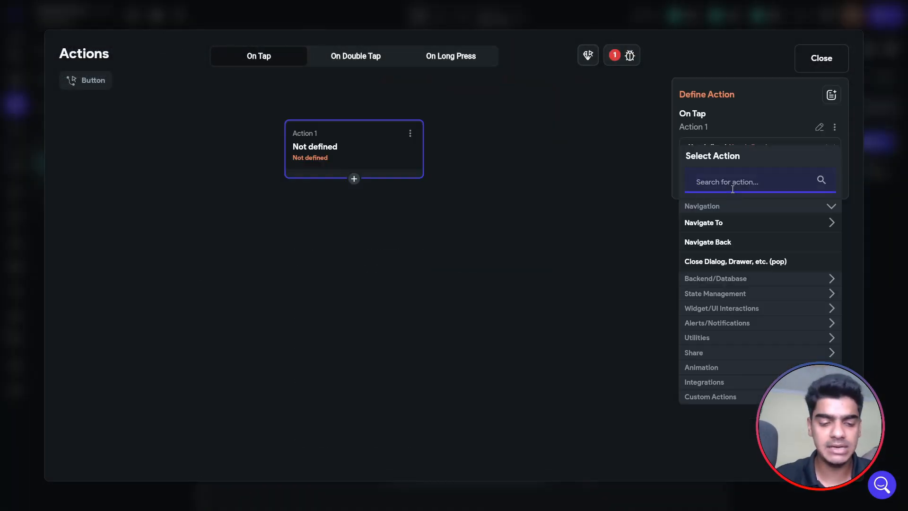
{"action": "type", "text": "dark"}
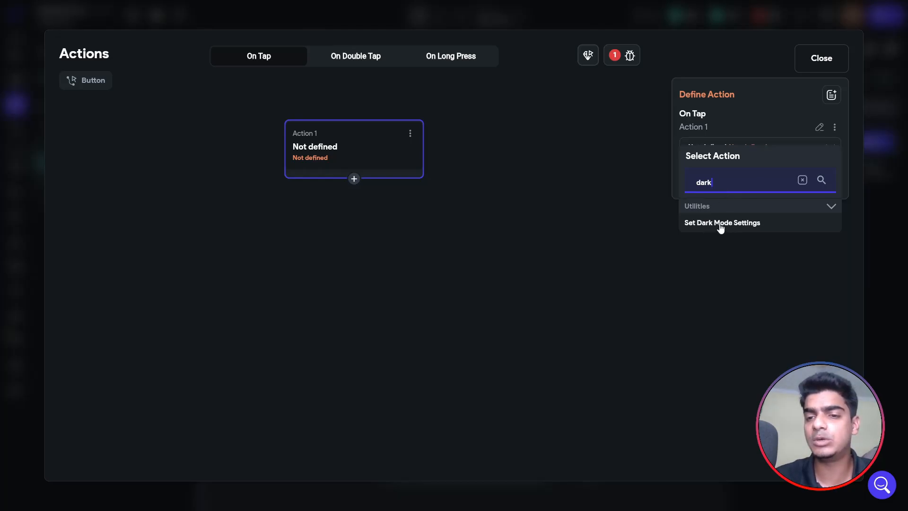
{"action": "left_click", "coordinate": [721, 226]}
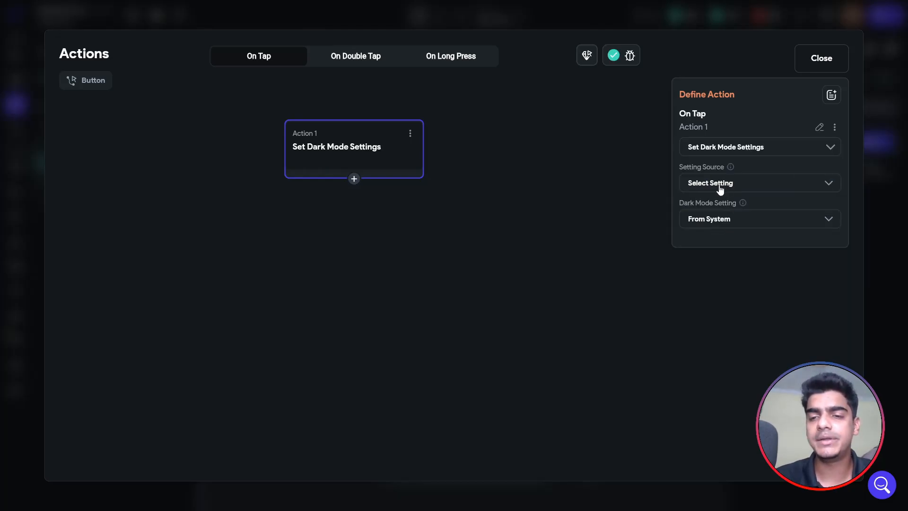
{"action": "left_click", "coordinate": [778, 221]}
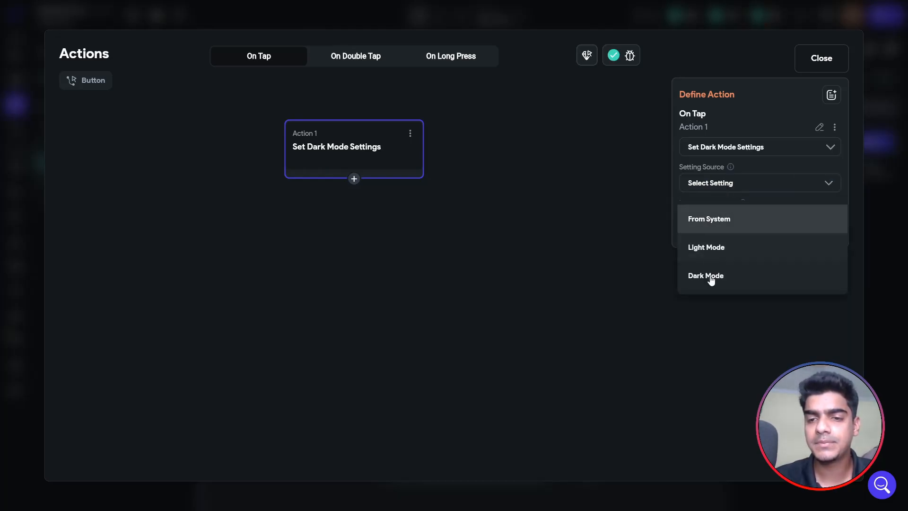
{"action": "left_click", "coordinate": [707, 276]}
{"action": "left_click", "coordinate": [819, 56]}
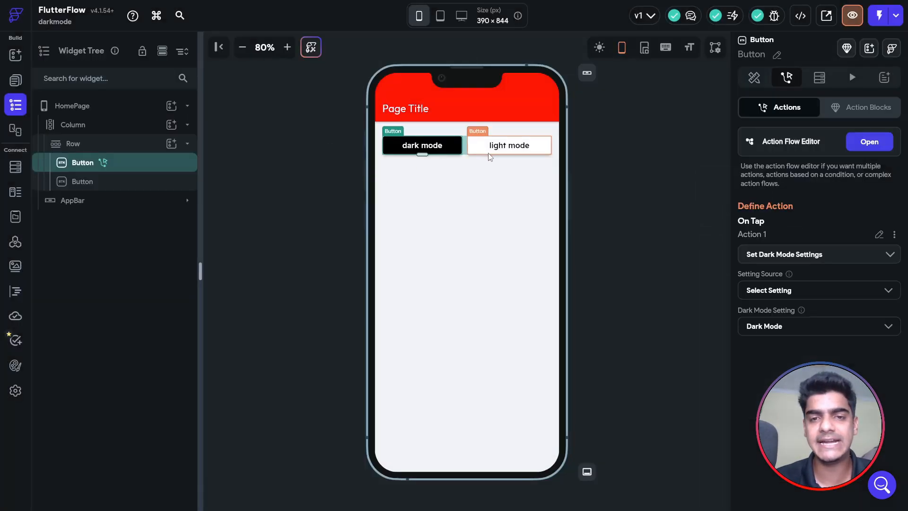
Give the light mode button an On Tap Set Dark Mode Settings action set to Light Mode.
{"action": "left_click", "coordinate": [490, 156]}
{"action": "left_click", "coordinate": [786, 77]}
{"action": "left_click", "coordinate": [870, 142]}
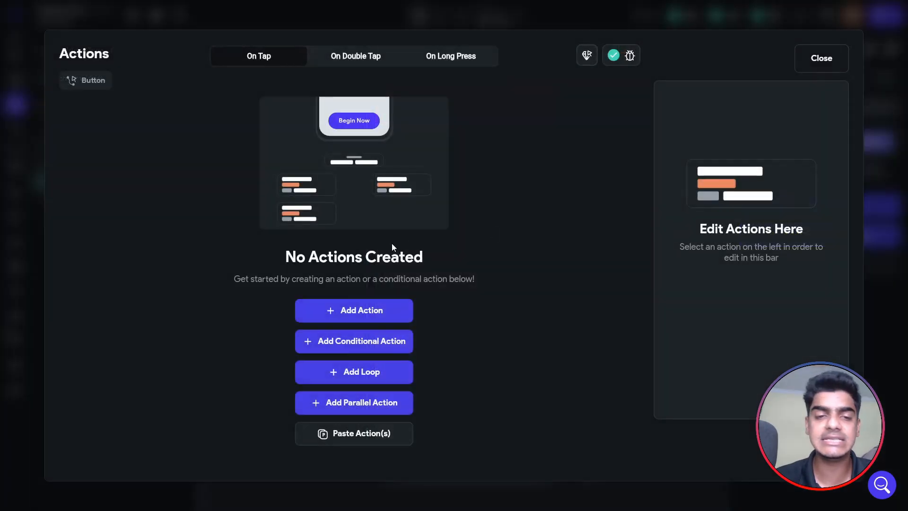
{"action": "left_click", "coordinate": [355, 310]}
{"action": "left_click", "coordinate": [740, 189]}
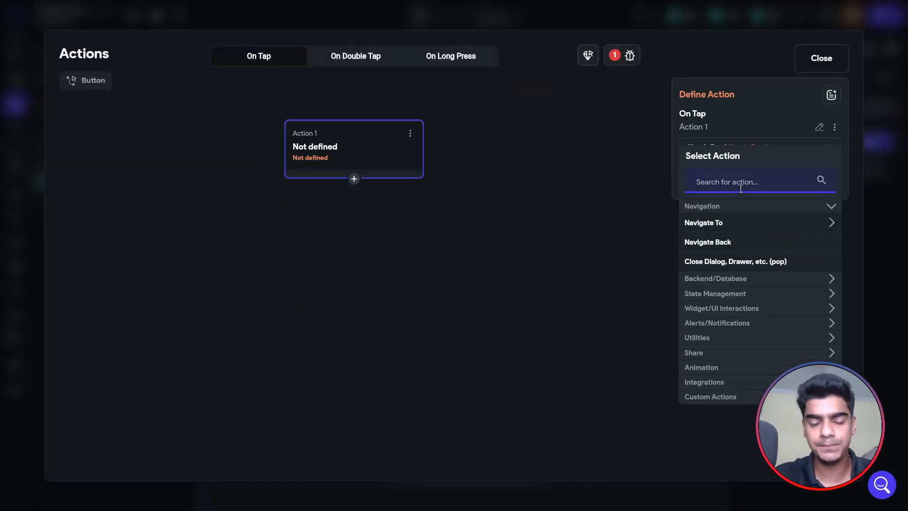
{"action": "type", "text": "d"}
{"action": "key", "text": "BackSpace"}
{"action": "type", "text": "dark"}
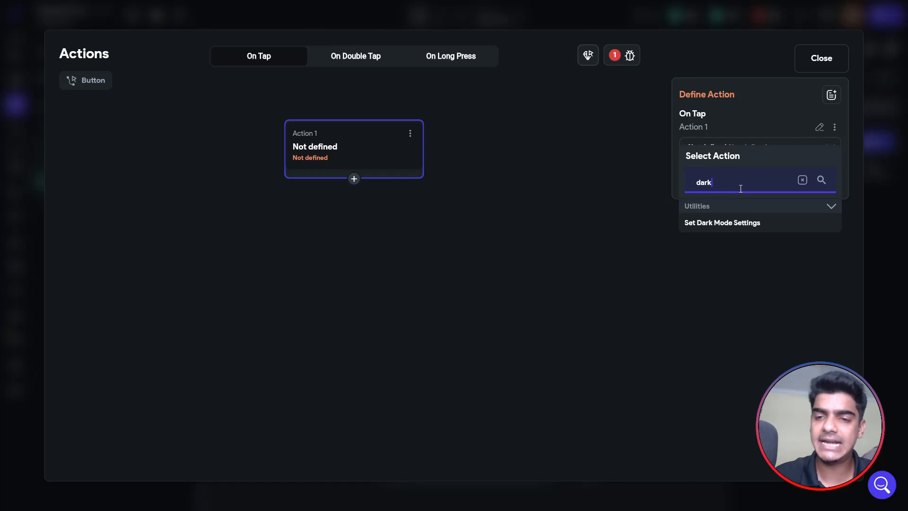
{"action": "left_click", "coordinate": [714, 221]}
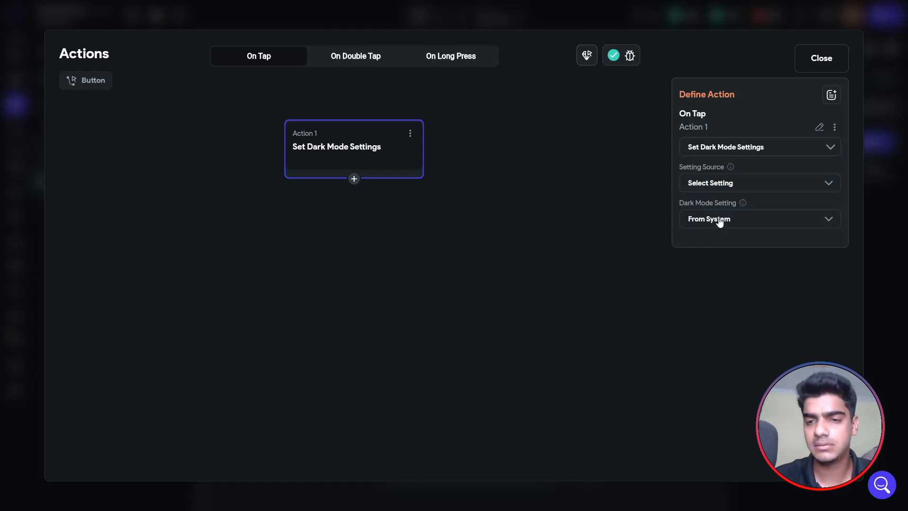
{"action": "left_click", "coordinate": [720, 222]}
{"action": "left_click", "coordinate": [720, 246]}
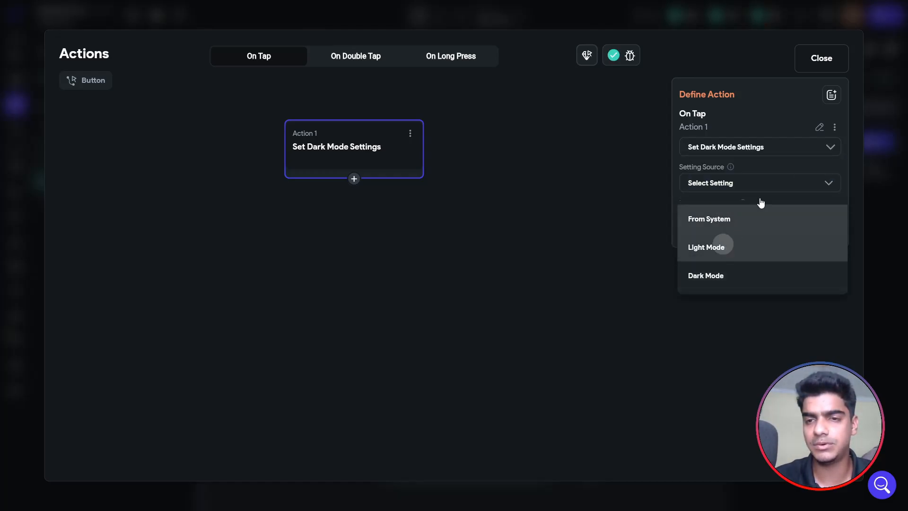
{"action": "left_click", "coordinate": [822, 58]}
{"action": "left_click", "coordinate": [683, 166]}
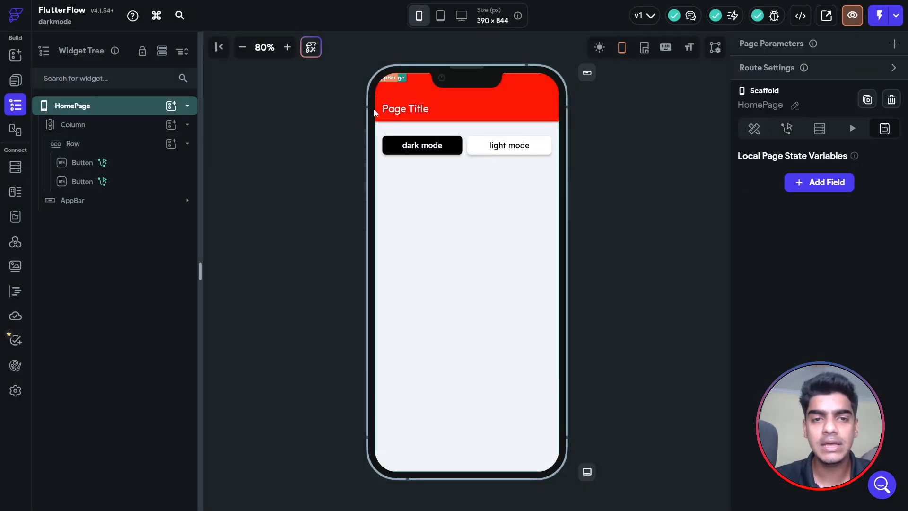
Launch the app in Test Mode and switch it to dark mode to check the app bar and background darken.
{"action": "left_click", "coordinate": [307, 123]}
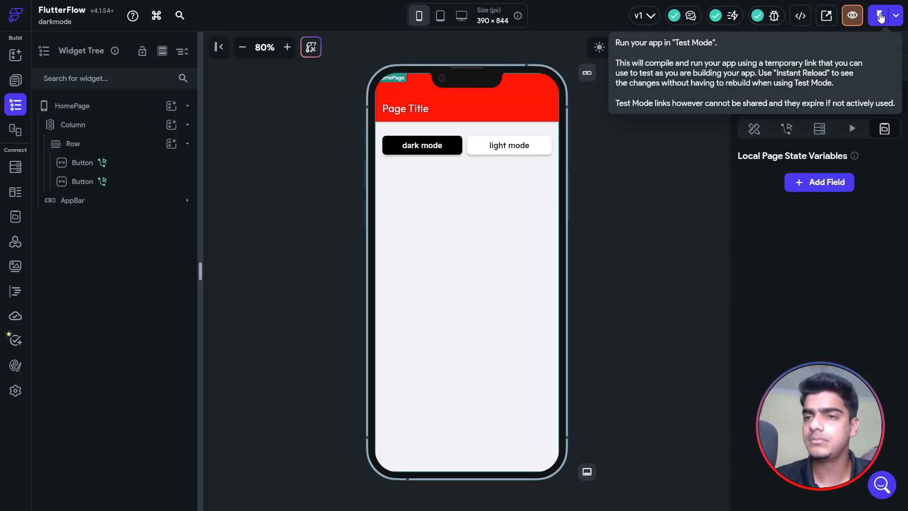
{"action": "left_click", "coordinate": [881, 18]}
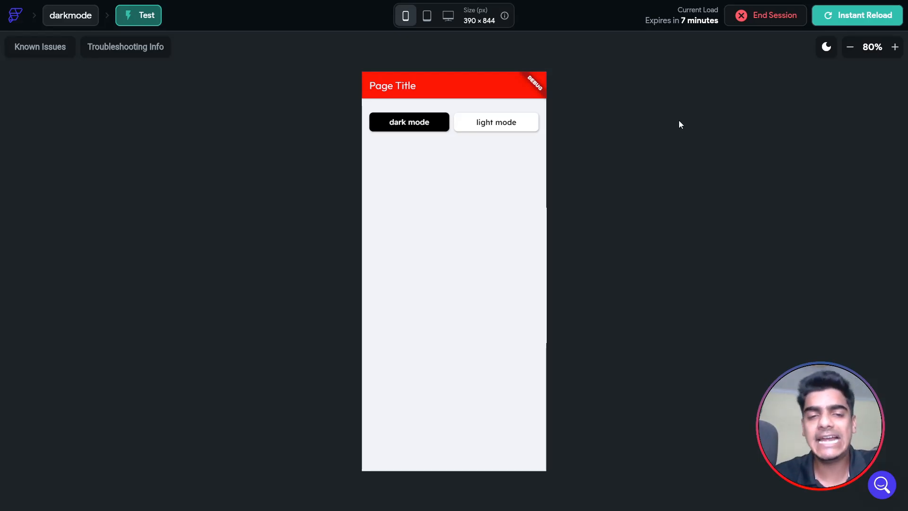
{"action": "left_click", "coordinate": [387, 127]}
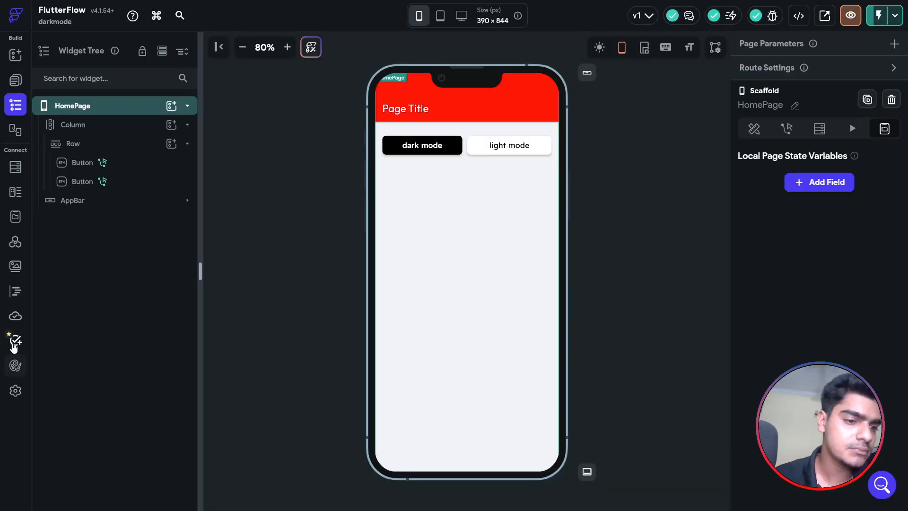
{"action": "left_click", "coordinate": [16, 365]}
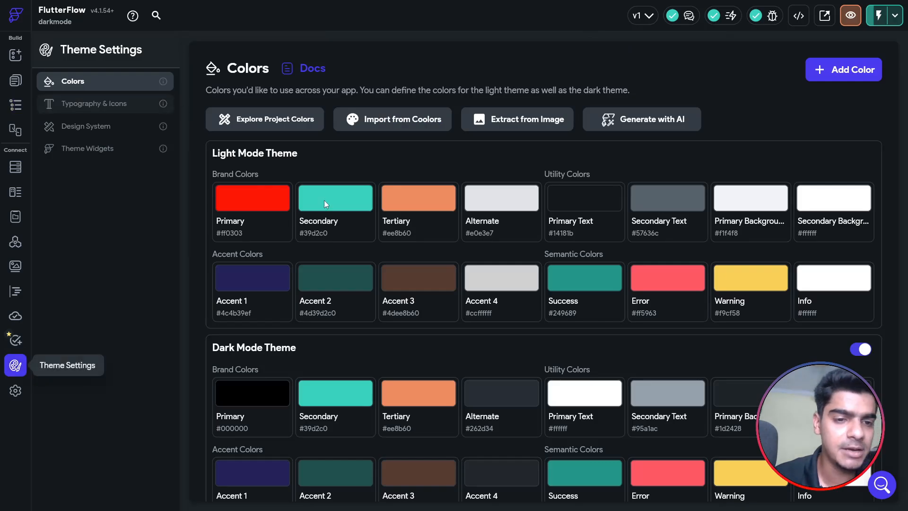
{"action": "left_click", "coordinate": [15, 81]}
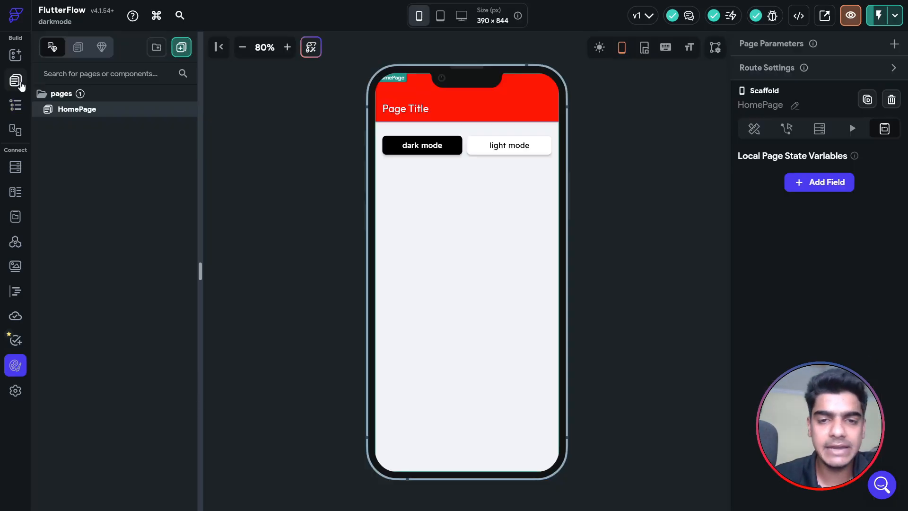
{"action": "left_click", "coordinate": [488, 205]}
{"action": "left_click", "coordinate": [653, 212]}
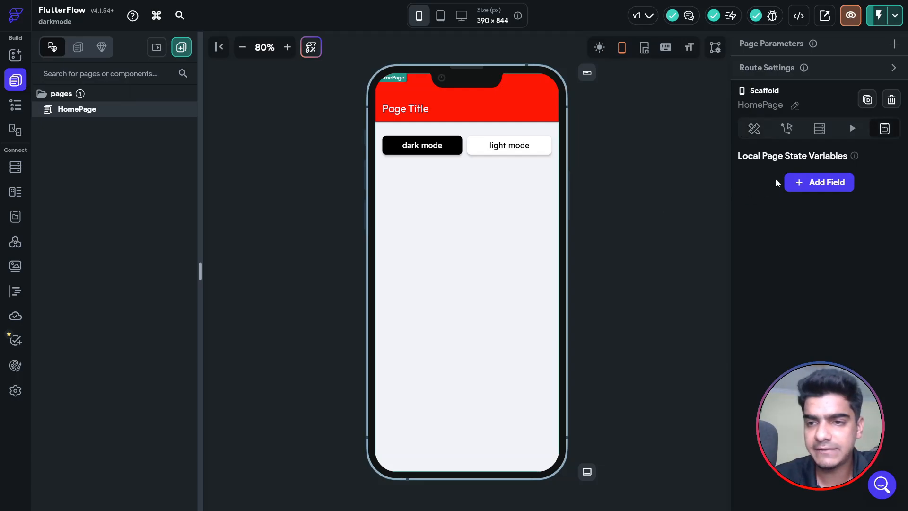
{"action": "left_click", "coordinate": [754, 132]}
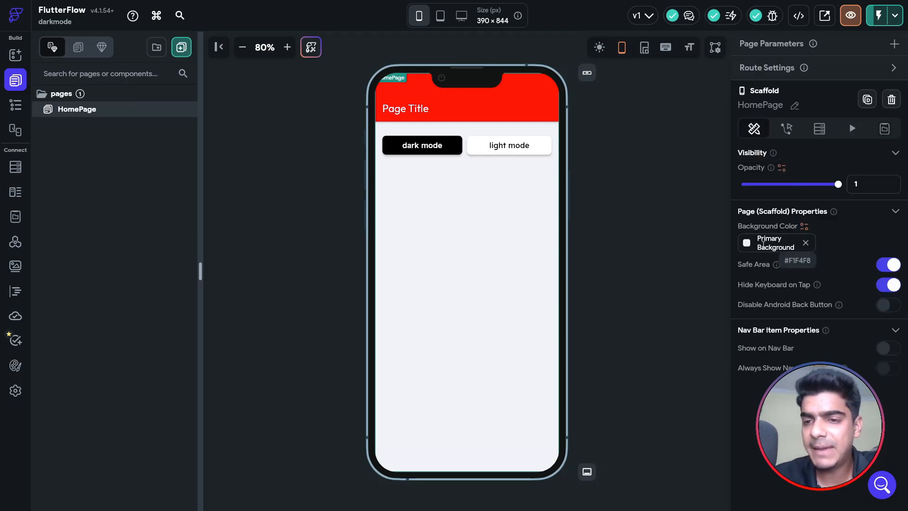
{"action": "left_click", "coordinate": [15, 366]}
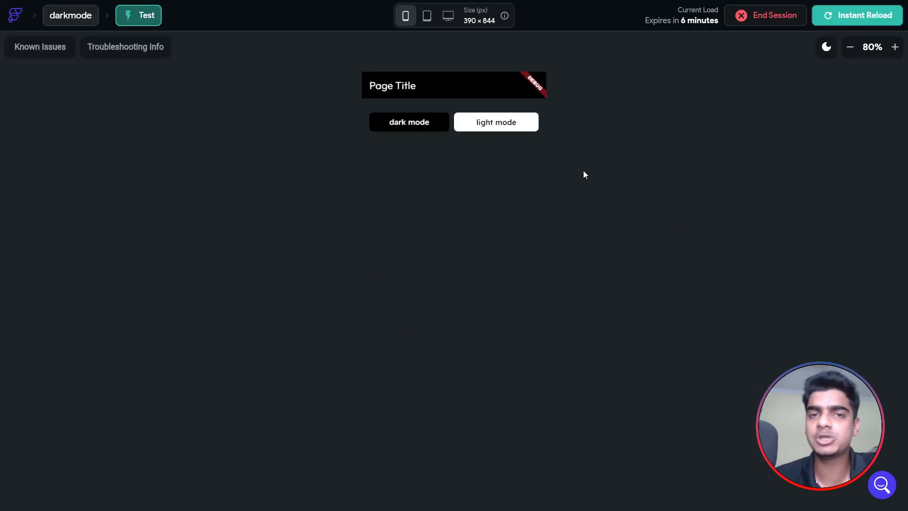
{"action": "left_click", "coordinate": [507, 125]}
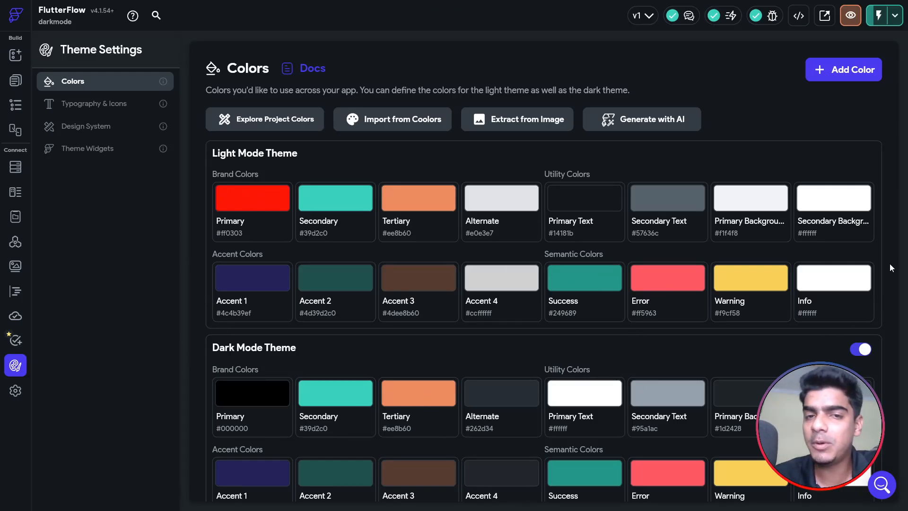
{"action": "scroll", "coordinate": [889, 258], "scroll_direction": "down", "scroll_amount": 1}
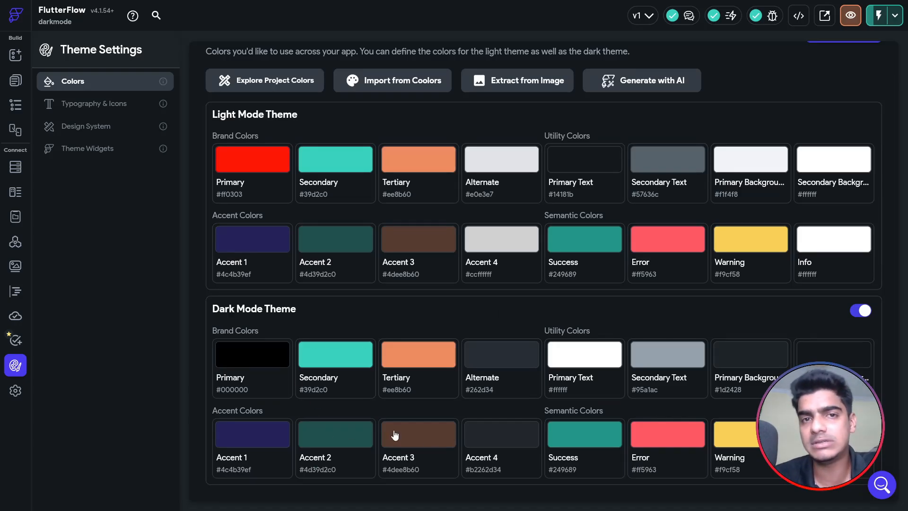
{"action": "left_click", "coordinate": [15, 81]}
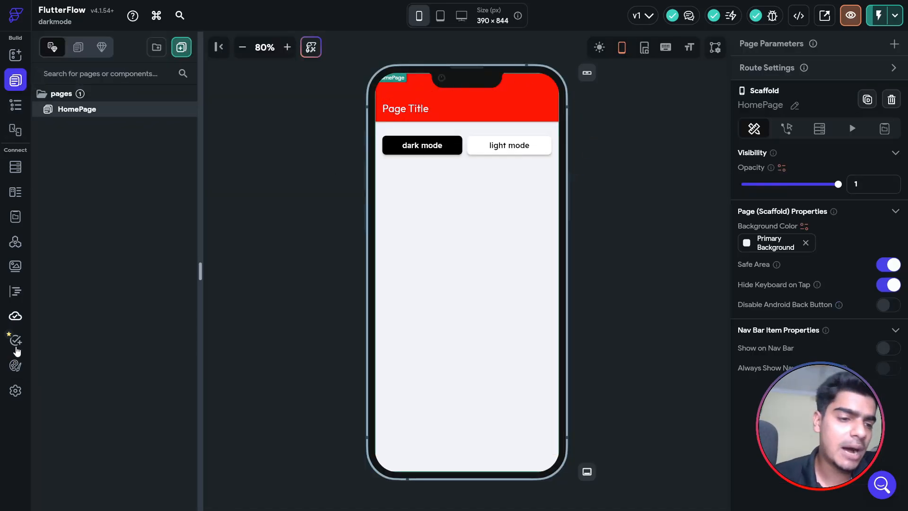
{"action": "left_click", "coordinate": [15, 365]}
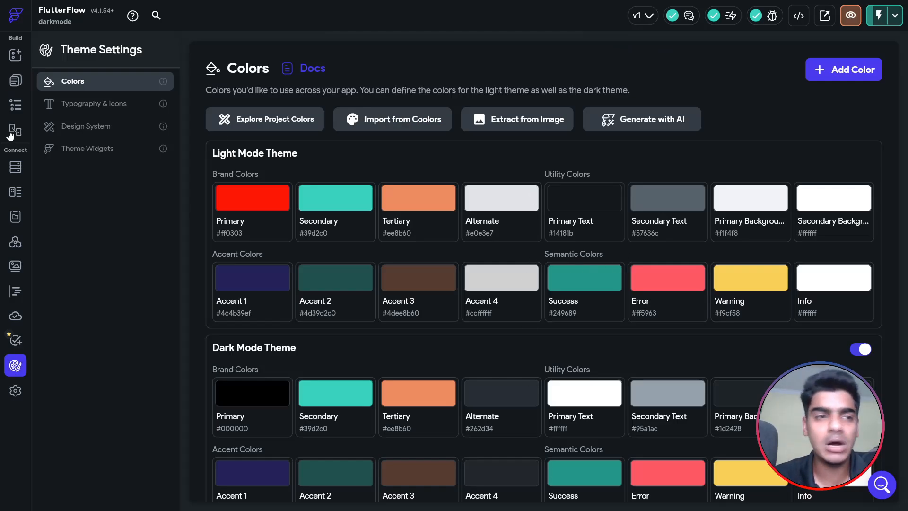
{"action": "left_click", "coordinate": [15, 81]}
{"action": "left_click", "coordinate": [13, 108]}
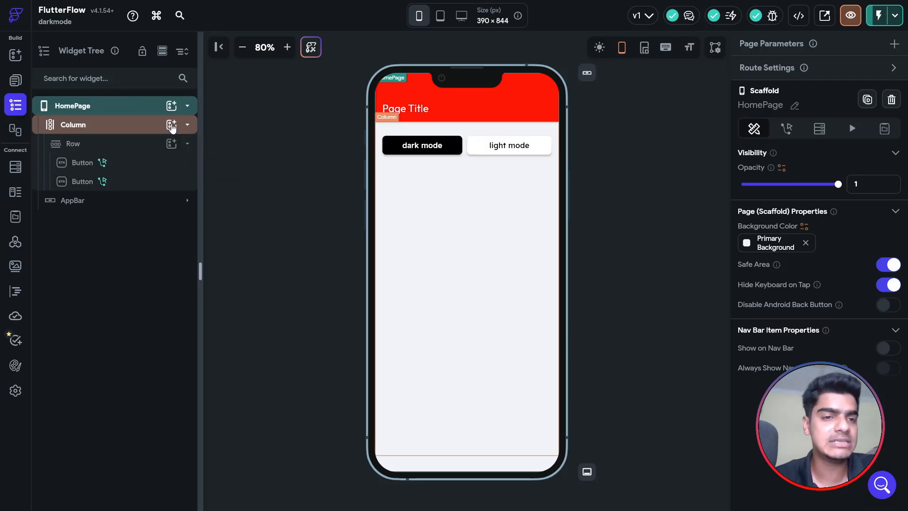
Insert a Container into the Column and make its fill colour a conditional value on Is Dark Mode.
{"action": "left_click", "coordinate": [171, 124]}
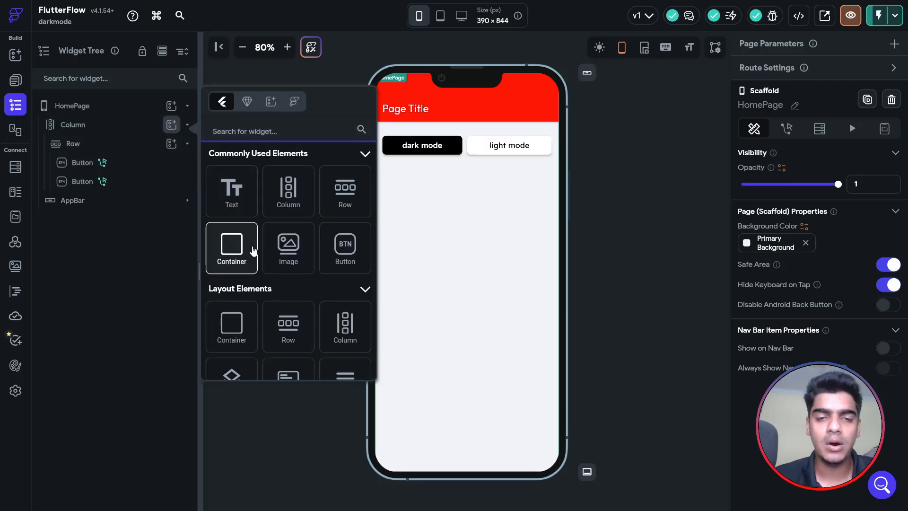
{"action": "left_click", "coordinate": [246, 246]}
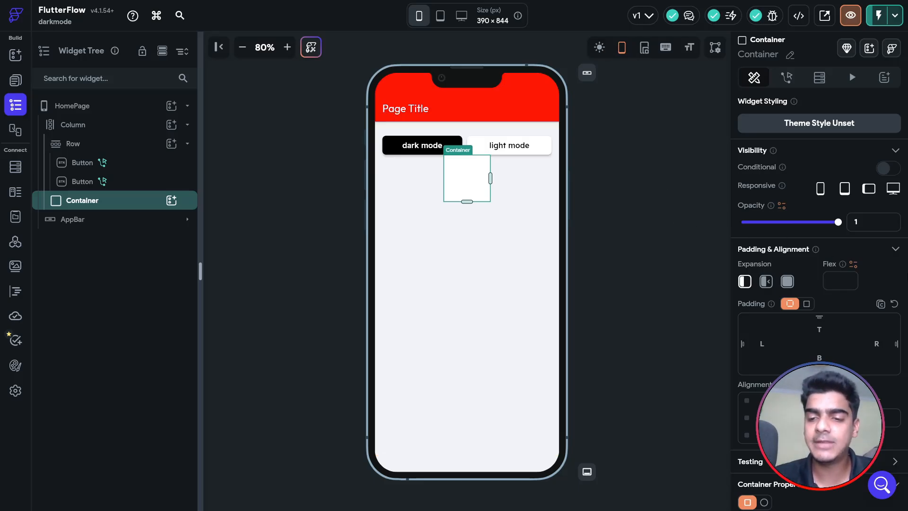
{"action": "scroll", "coordinate": [727, 301], "scroll_direction": "down", "scroll_amount": 5}
{"action": "left_click", "coordinate": [772, 272]}
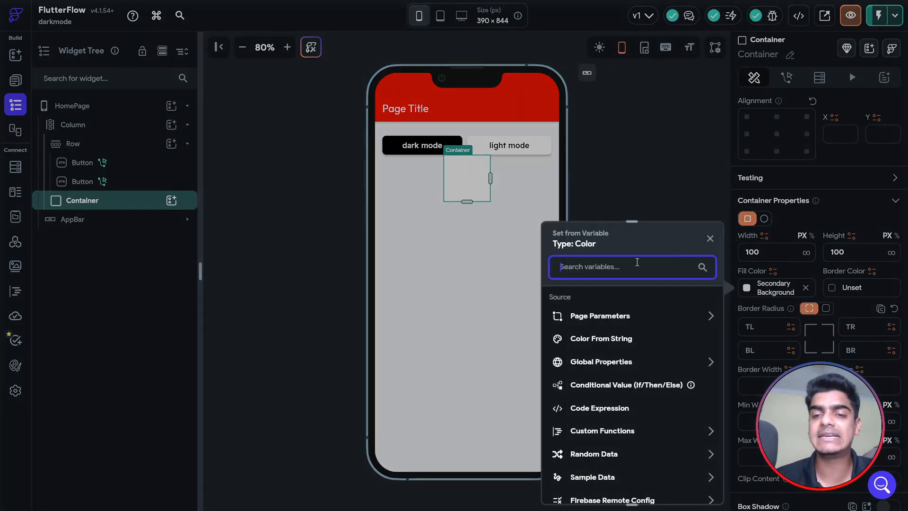
{"action": "type", "text": "if"}
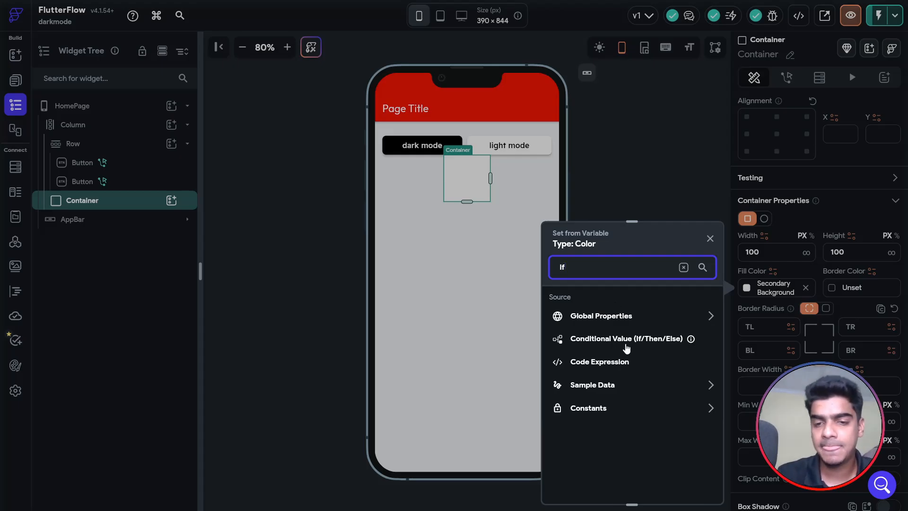
{"action": "left_click", "coordinate": [626, 345]}
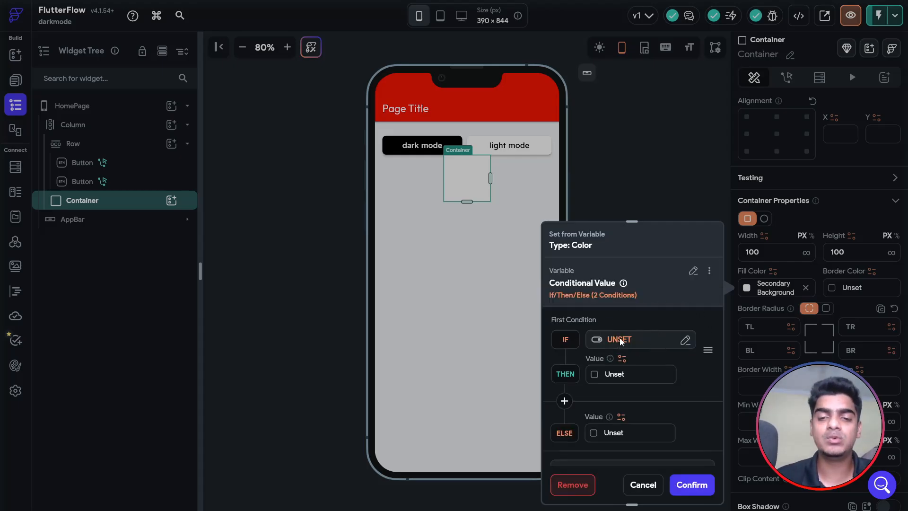
{"action": "left_click", "coordinate": [620, 339]}
{"action": "type", "text": "isda"}
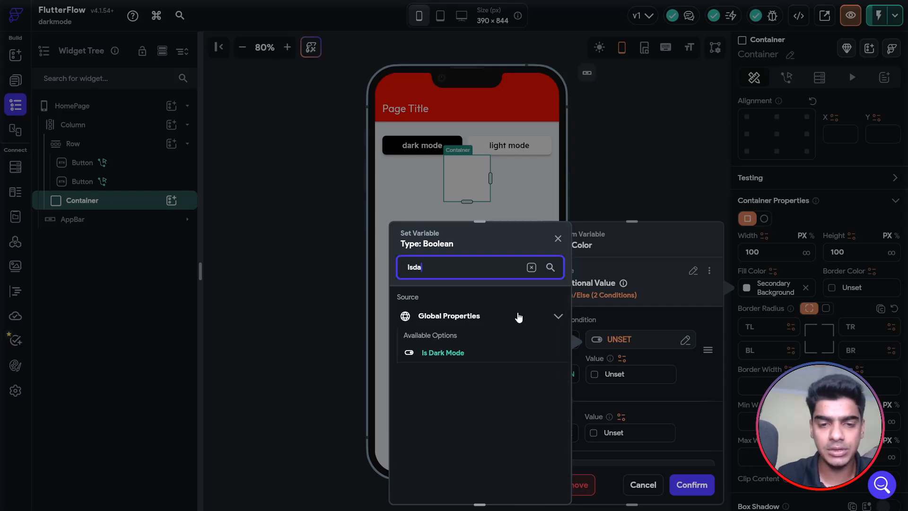
{"action": "type", "text": "r"}
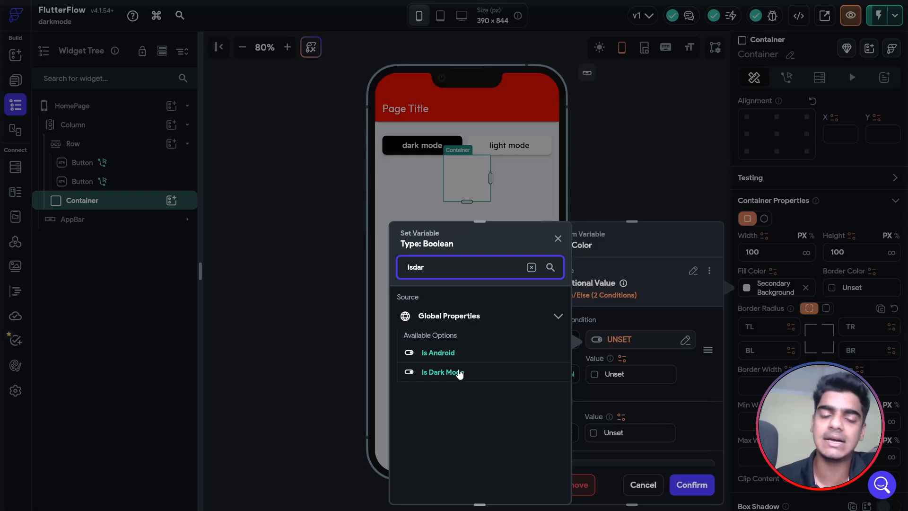
{"action": "left_click", "coordinate": [461, 373]}
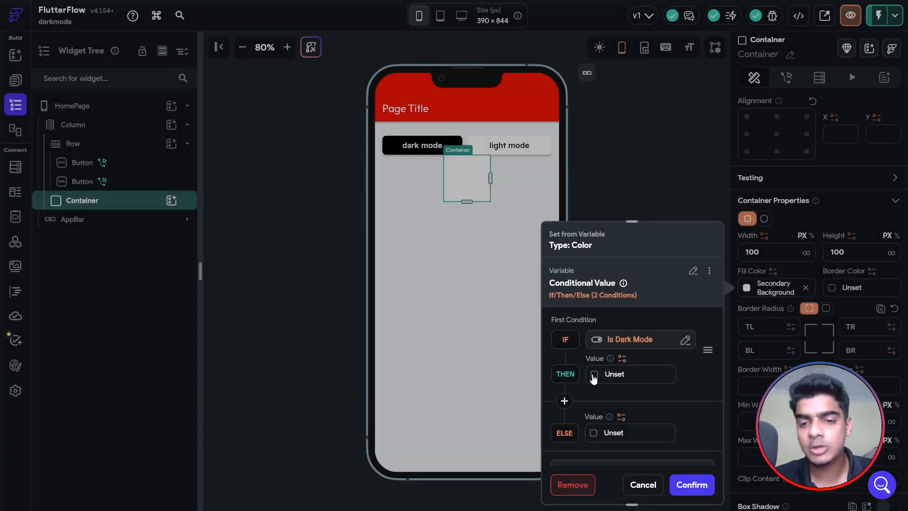
Set the condition's THEN colour to Black and ELSE colour to cyan #00dbff, and confirm.
{"action": "left_click", "coordinate": [594, 375]}
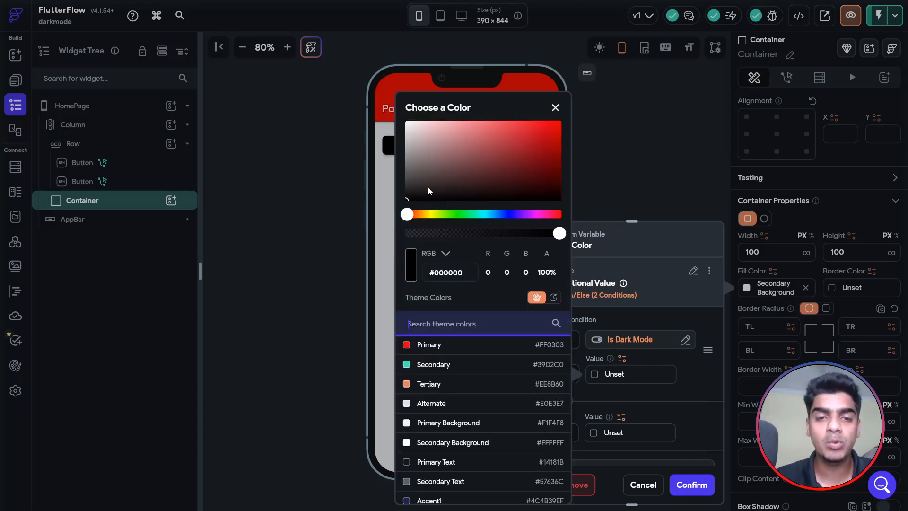
{"action": "left_click_drag", "start_coordinate": [429, 190], "coordinate": [400, 211]}
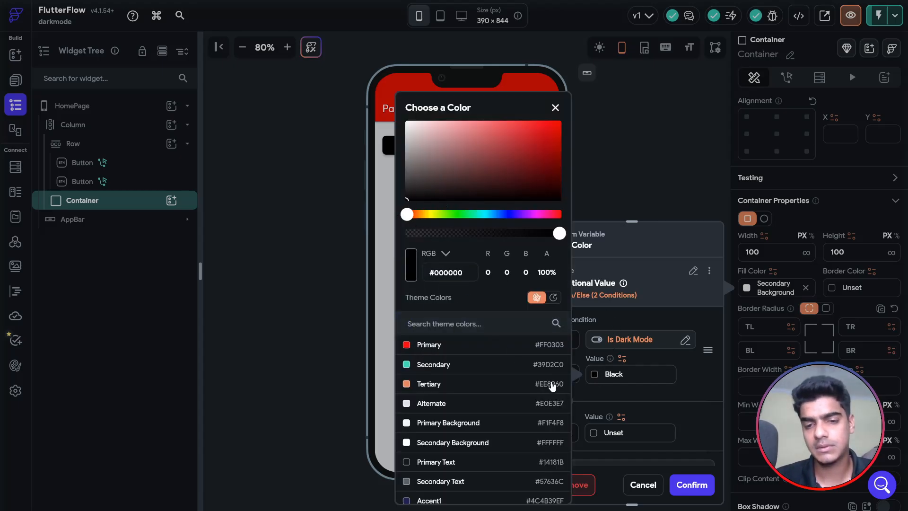
{"action": "left_click", "coordinate": [691, 405]}
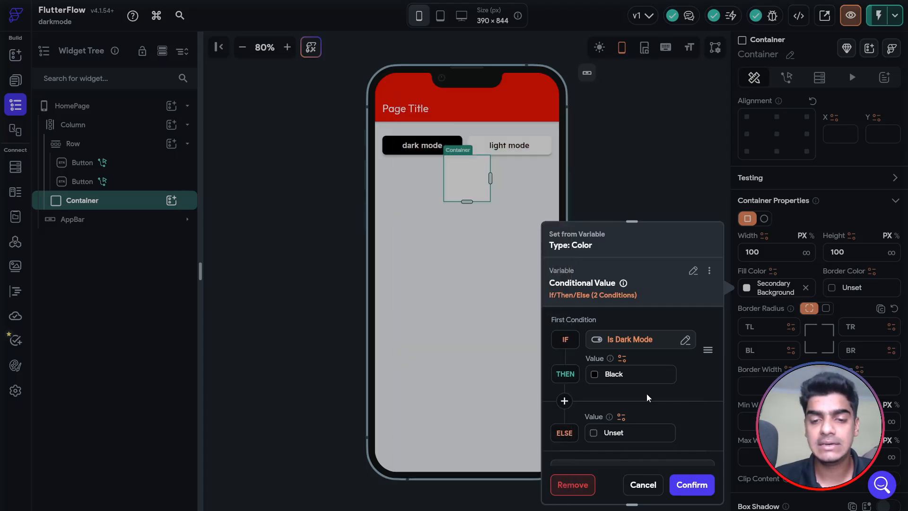
{"action": "left_click", "coordinate": [593, 432]}
{"action": "left_click_drag", "start_coordinate": [497, 188], "coordinate": [554, 141]}
{"action": "left_click_drag", "start_coordinate": [474, 215], "coordinate": [485, 218]}
{"action": "left_click_drag", "start_coordinate": [499, 164], "coordinate": [576, 119]}
{"action": "left_click", "coordinate": [696, 396]}
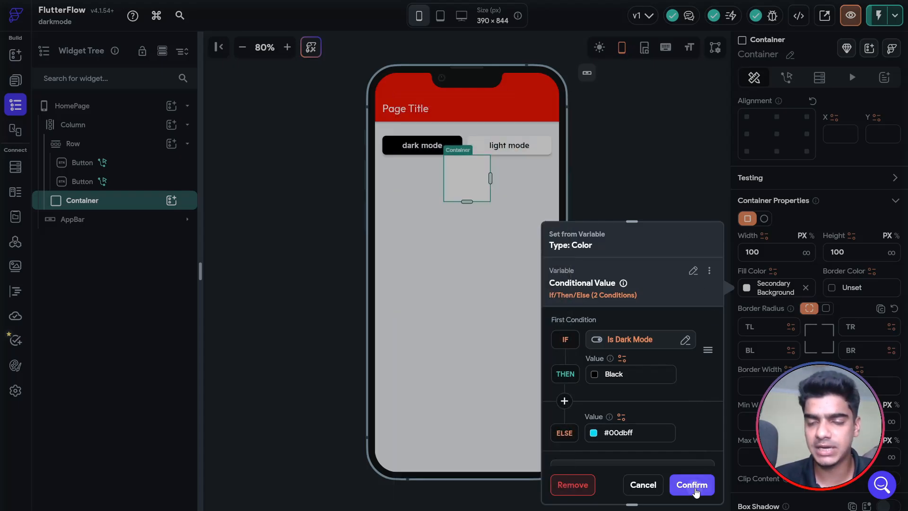
{"action": "left_click", "coordinate": [691, 485]}
Instant-reload the test run, then toggle dark and light mode to compare the container's black and cyan fill.
{"action": "left_click", "coordinate": [659, 306]}
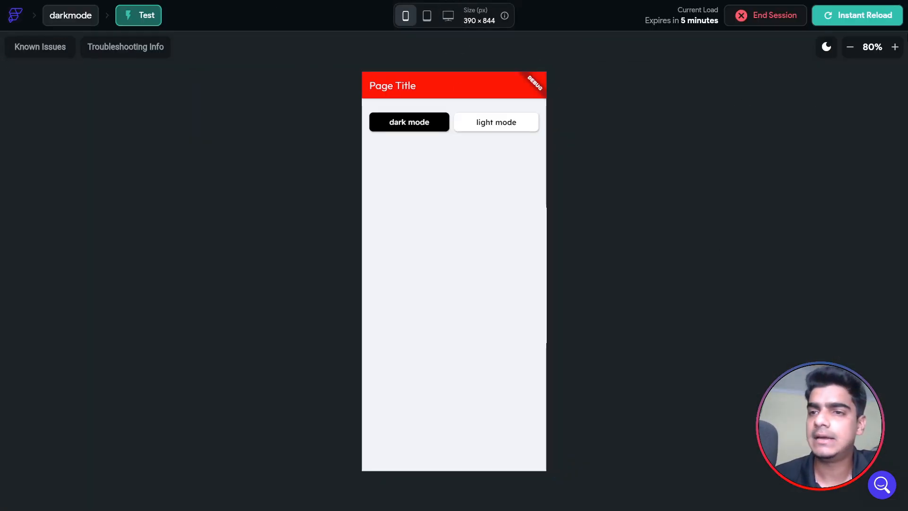
{"action": "left_click", "coordinate": [846, 19]}
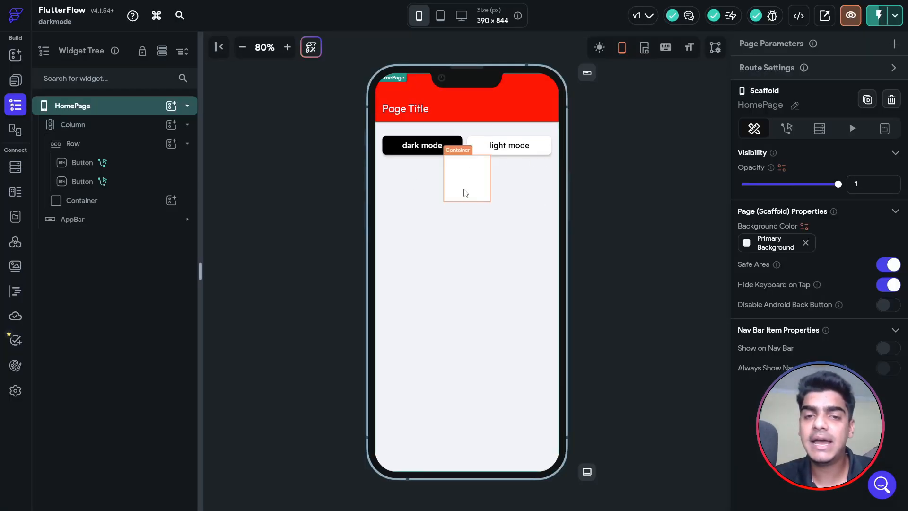
{"action": "left_click", "coordinate": [464, 192]}
{"action": "scroll", "coordinate": [773, 305], "scroll_direction": "down", "scroll_amount": 3}
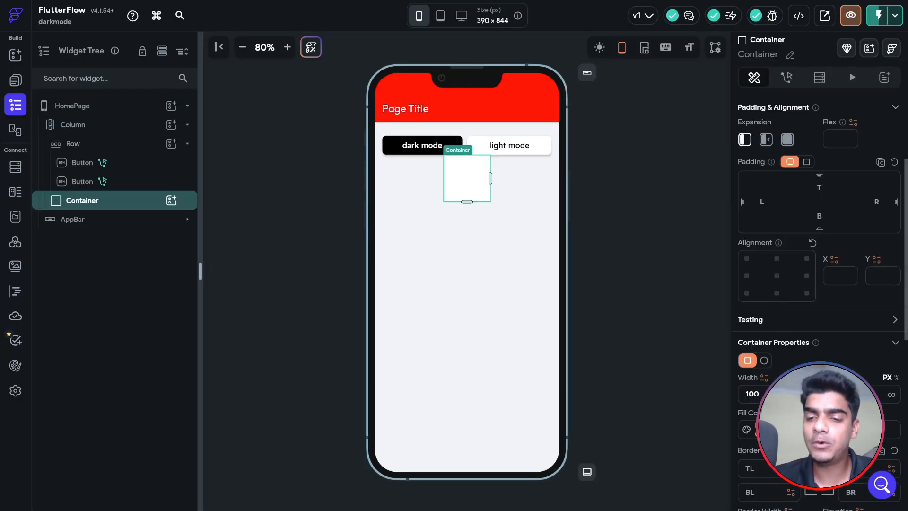
{"action": "left_click", "coordinate": [800, 430]}
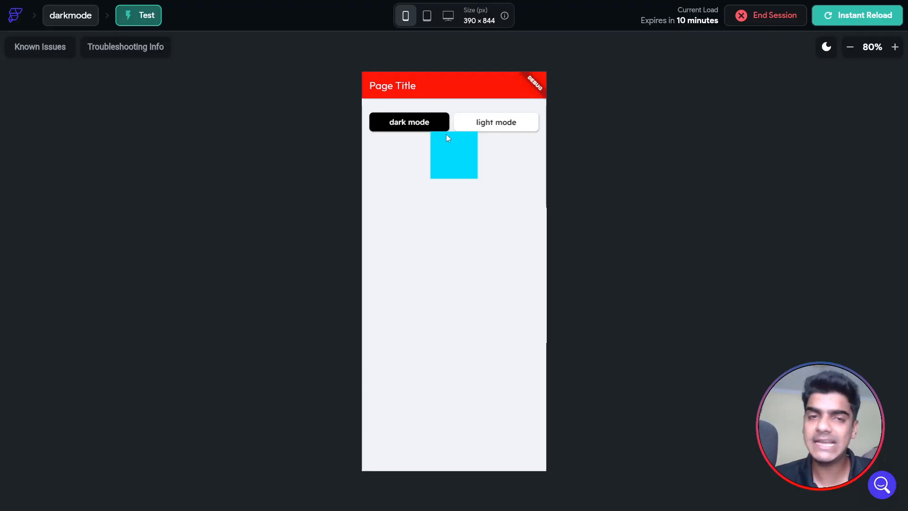
{"action": "left_click", "coordinate": [414, 125]}
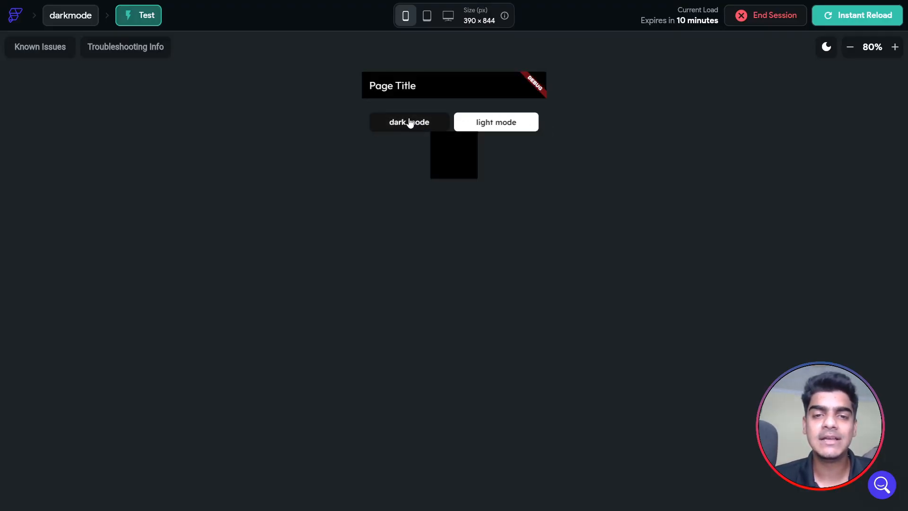
{"action": "left_click", "coordinate": [499, 124]}
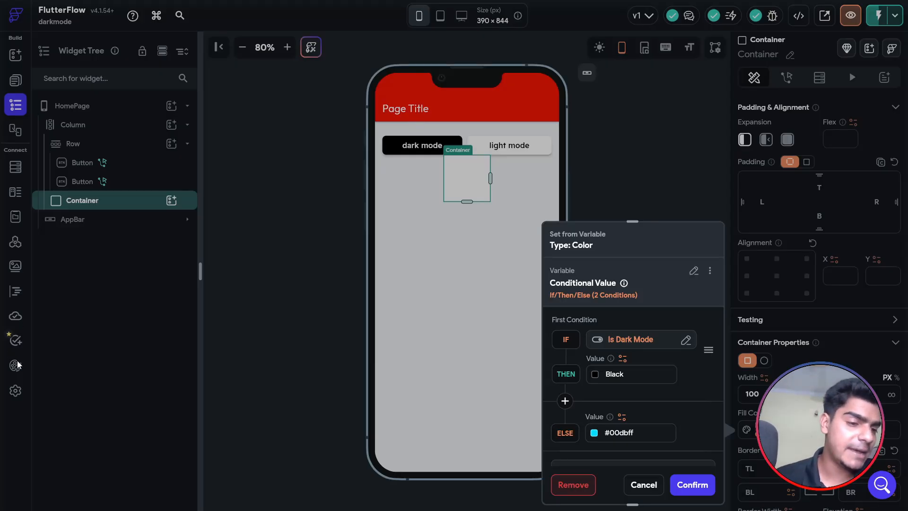
Review the light and dark colours in Theme Settings, then return to the widget tree.
{"action": "left_click", "coordinate": [16, 365]}
{"action": "left_click", "coordinate": [15, 365]}
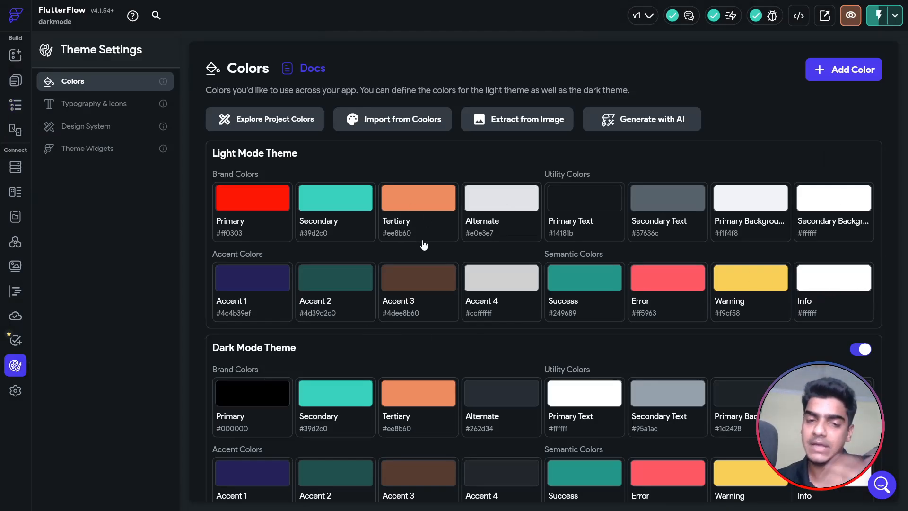
{"action": "scroll", "coordinate": [424, 245], "scroll_direction": "down", "scroll_amount": 1}
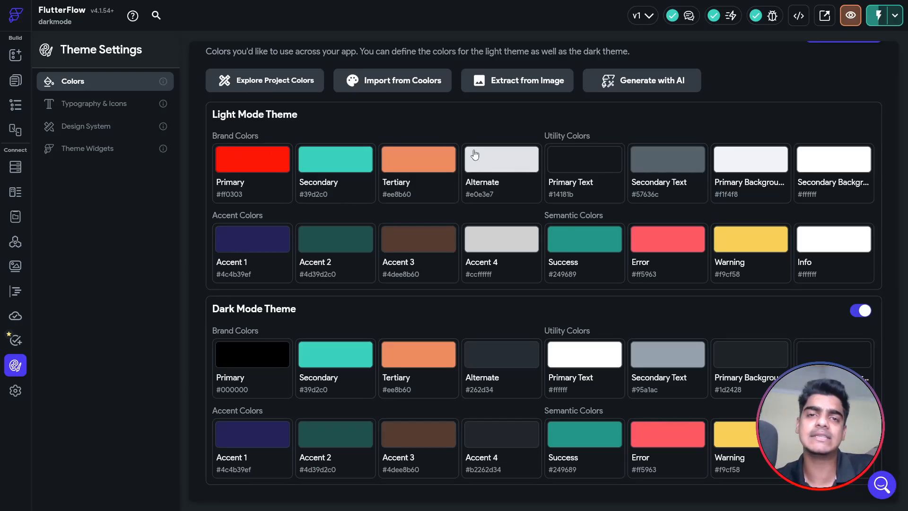
{"action": "left_click", "coordinate": [15, 104]}
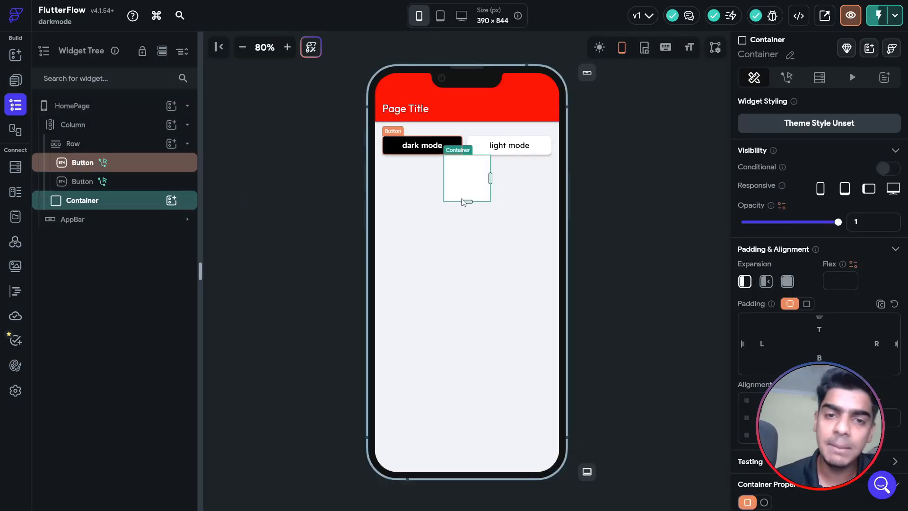
Reopen the container's conditional fill colour, cancel without changes, and reselect HomePage.
{"action": "left_click", "coordinate": [666, 218]}
{"action": "left_click", "coordinate": [455, 187]}
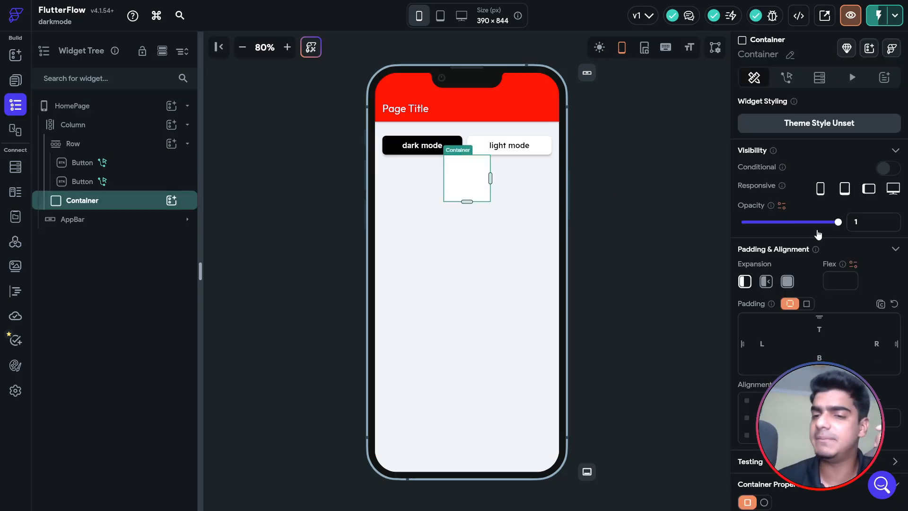
{"action": "scroll", "coordinate": [825, 239], "scroll_direction": "down", "scroll_amount": 4}
{"action": "left_click", "coordinate": [761, 383]}
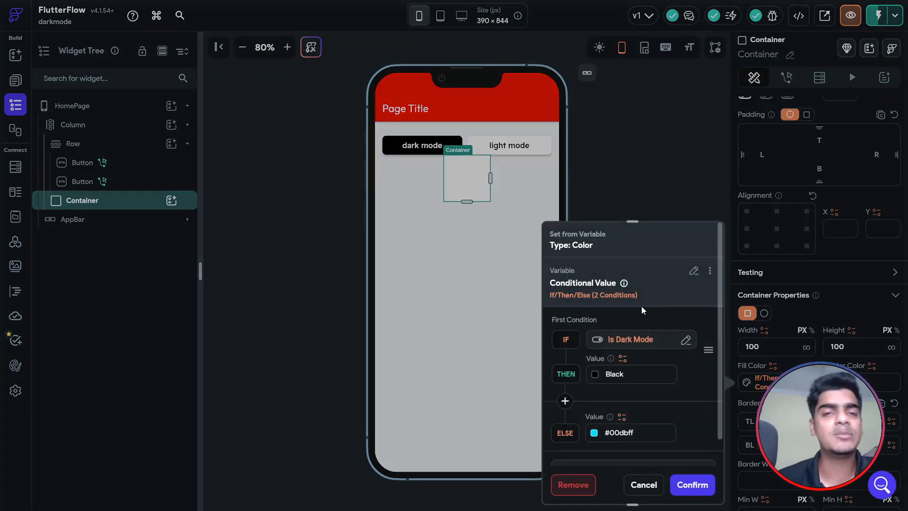
{"action": "left_click", "coordinate": [643, 485]}
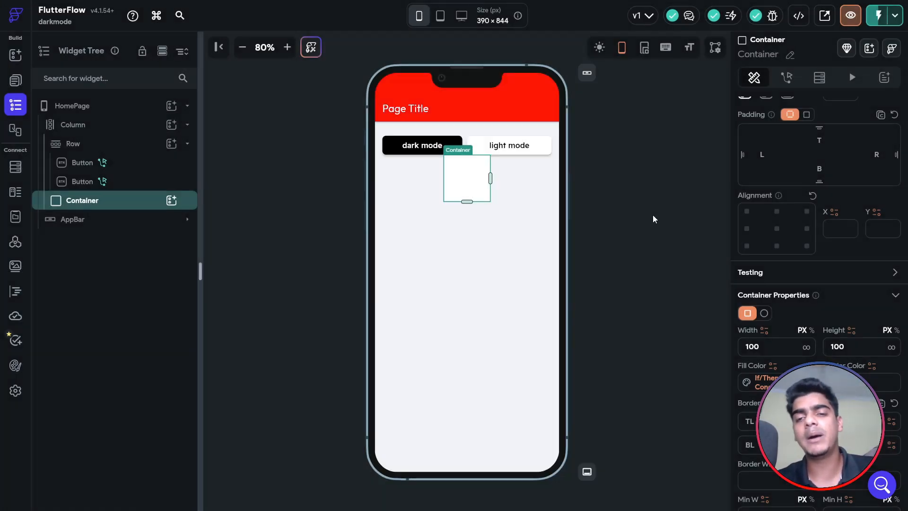
{"action": "left_click", "coordinate": [652, 215]}
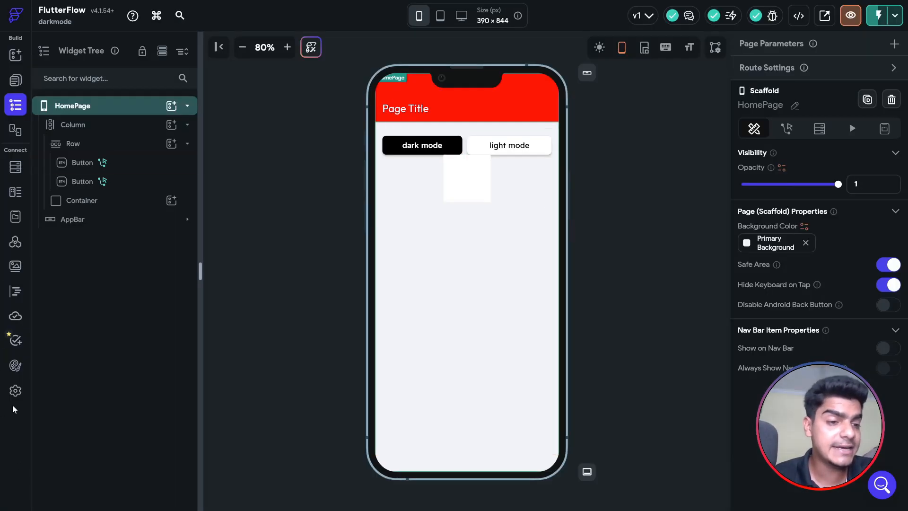
Look over the theme colours, then show the Pages list with HomePage.
{"action": "left_click", "coordinate": [13, 369]}
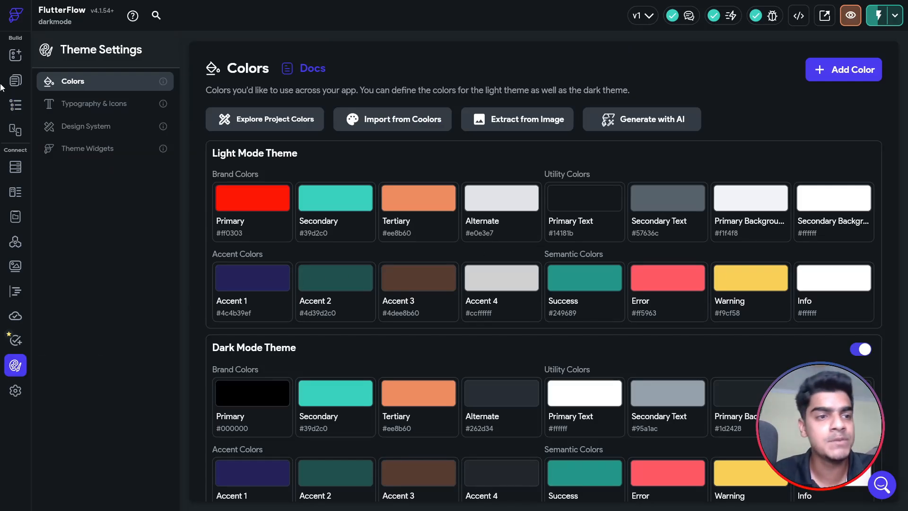
{"action": "left_click", "coordinate": [15, 81]}
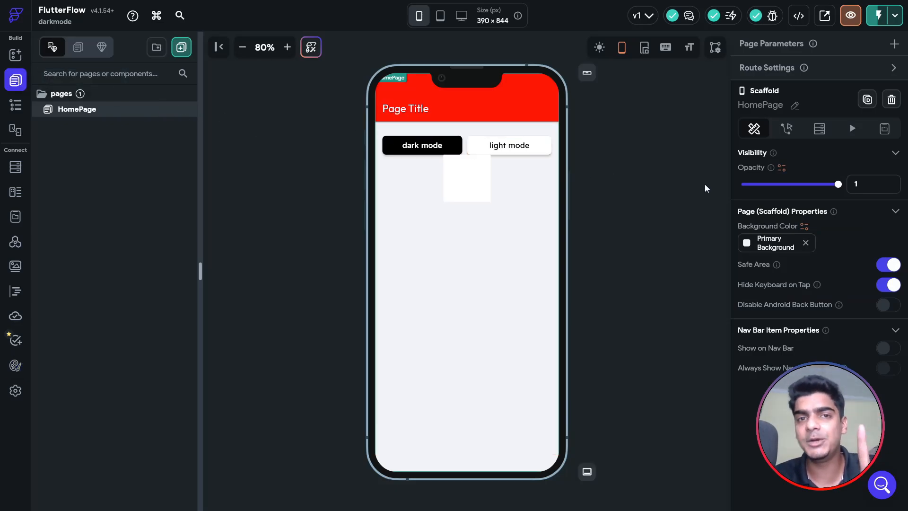